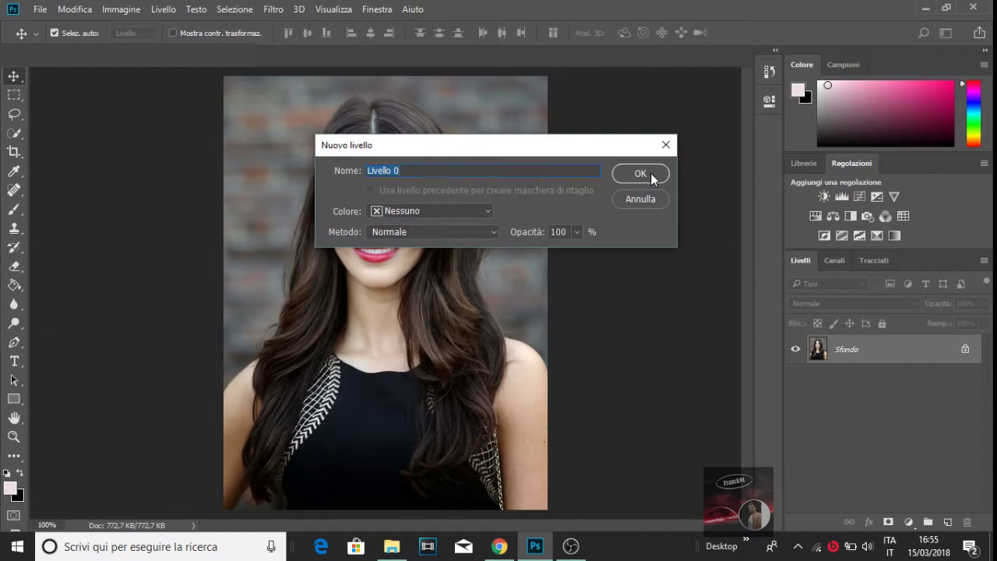
- Unlock the background as Livello 0 and add a Tinta unita fill, shifting the hue toward orange
click(650, 173)
click(907, 523)
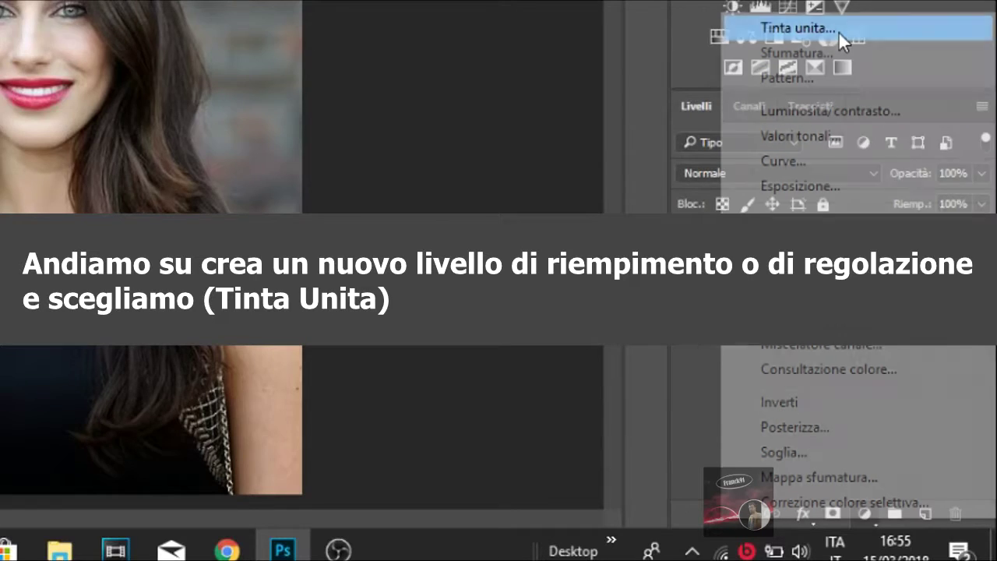
click(838, 31)
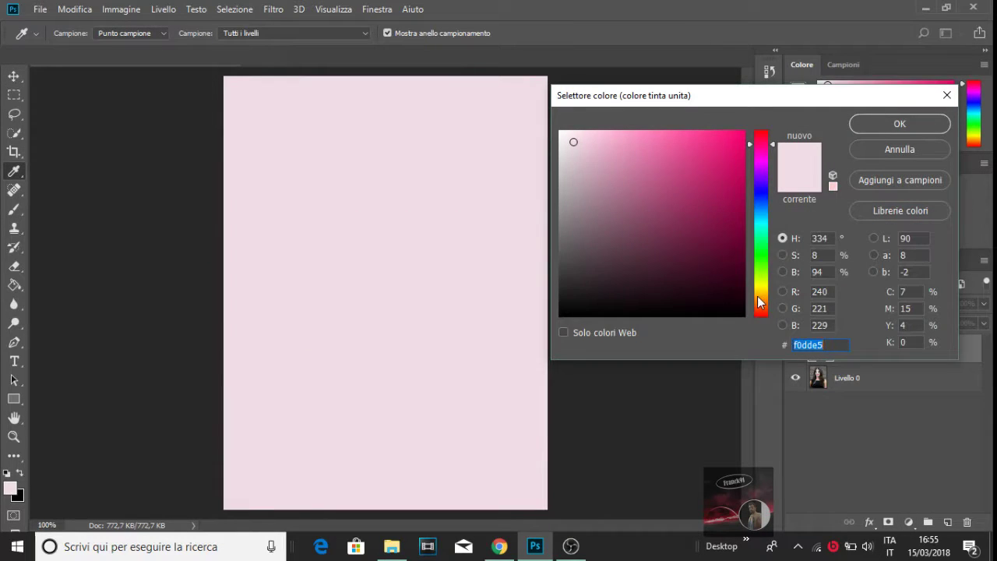
click(760, 296)
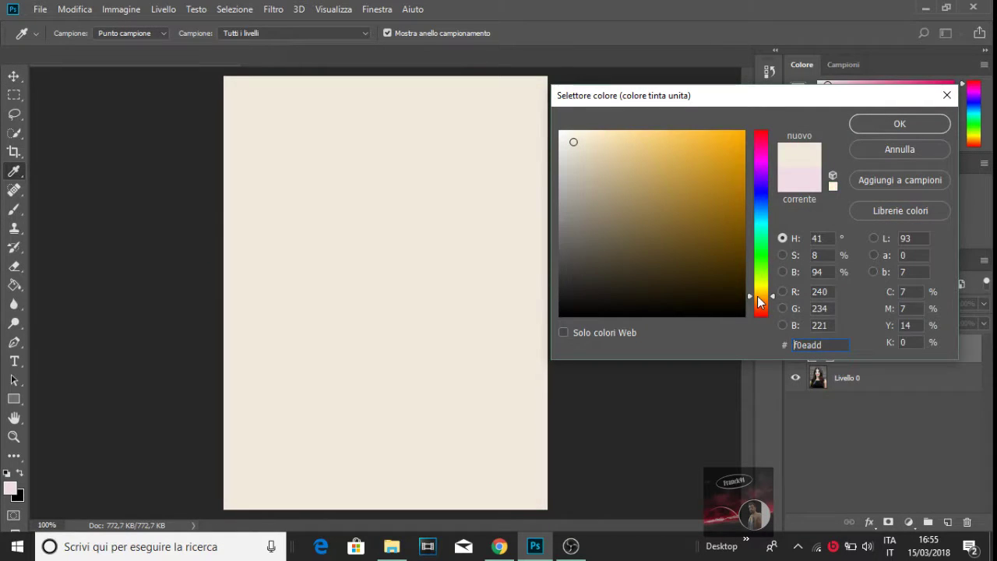
- Make the solid fill dark brown (about #634b18), creating Colore riempimento 1
click(729, 282)
mouse_move(729, 283)
mouse_down()
mouse_move(723, 242)
mouse_move(698, 244)
mouse_up()
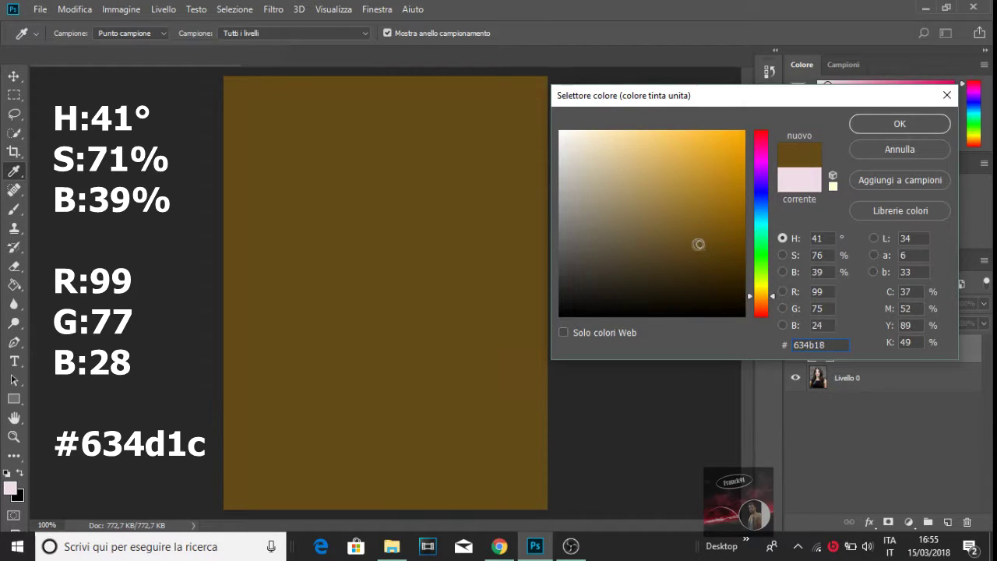
click(899, 124)
key(v)
click(844, 303)
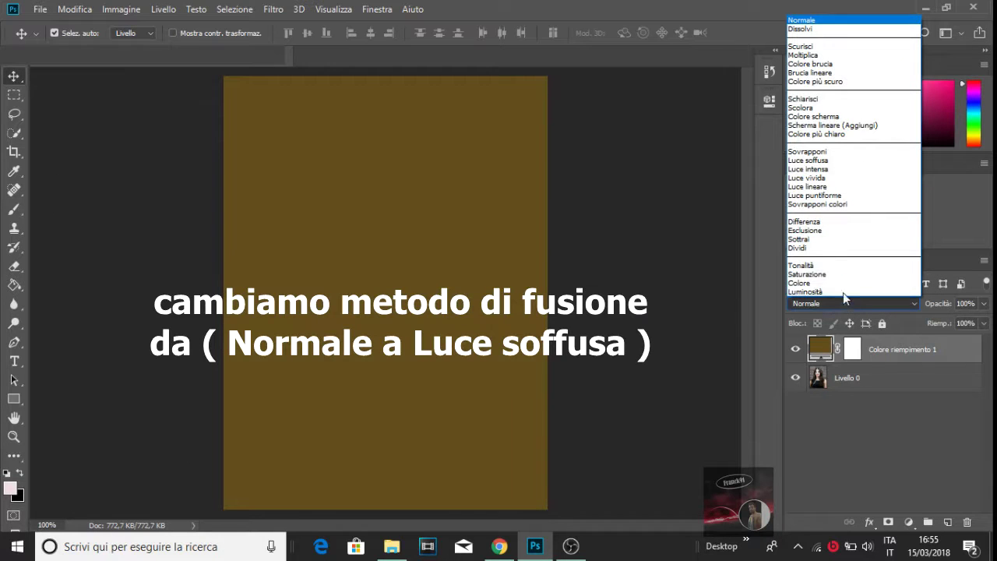
- Set Colore riempimento 1 to Luce soffusa and invert its mask to black
click(834, 162)
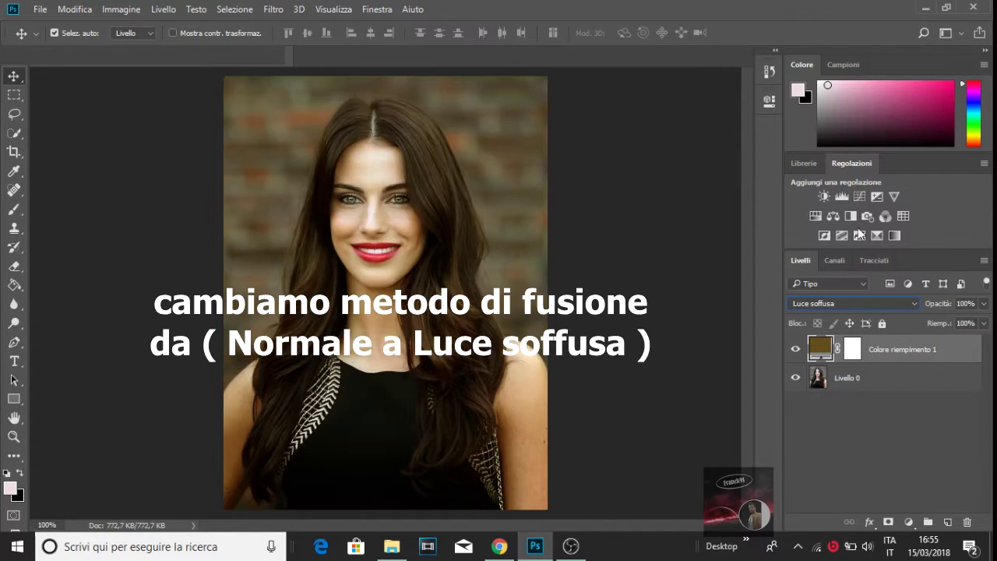
double_click(851, 349)
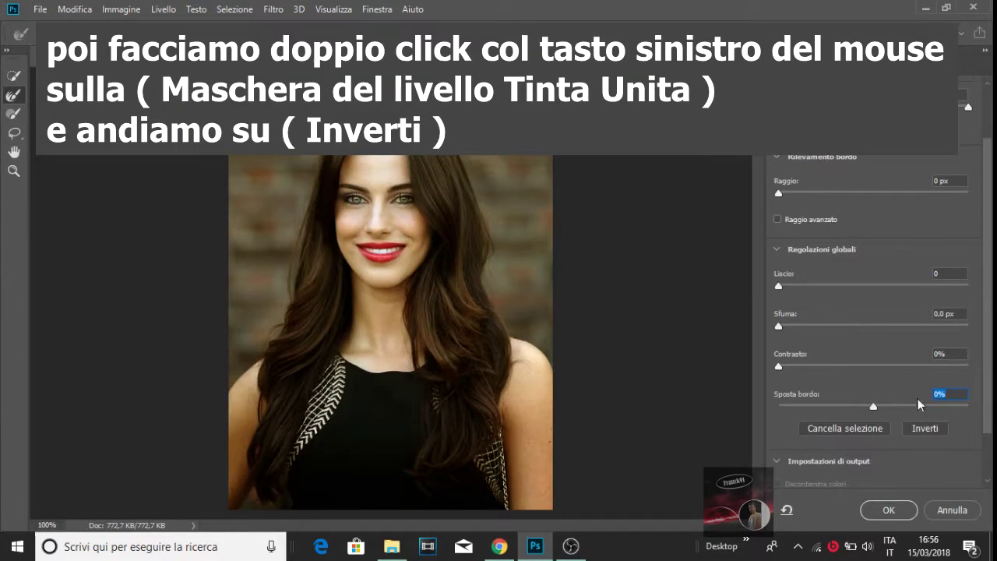
click(924, 427)
click(891, 512)
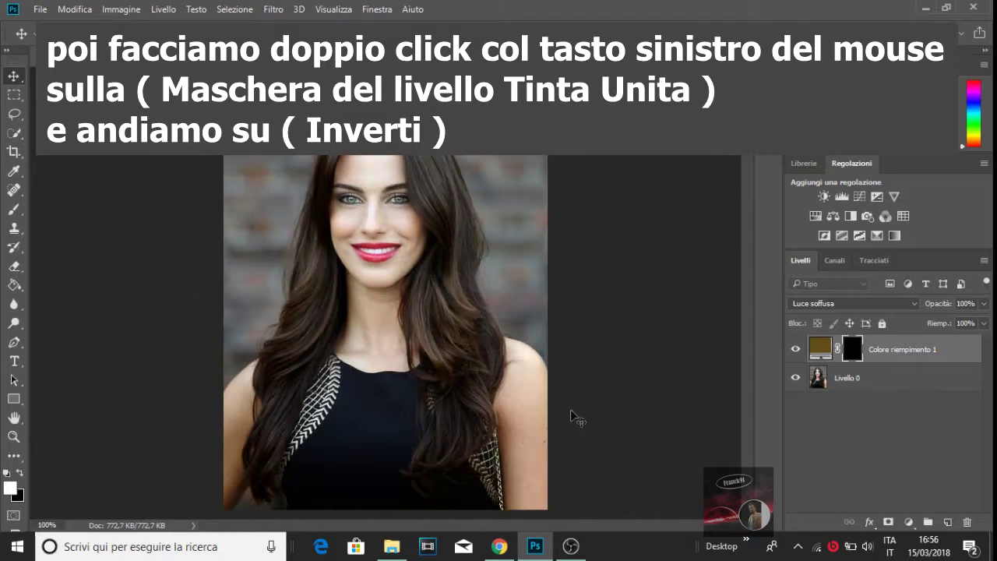
click(13, 209)
right_click(14, 209)
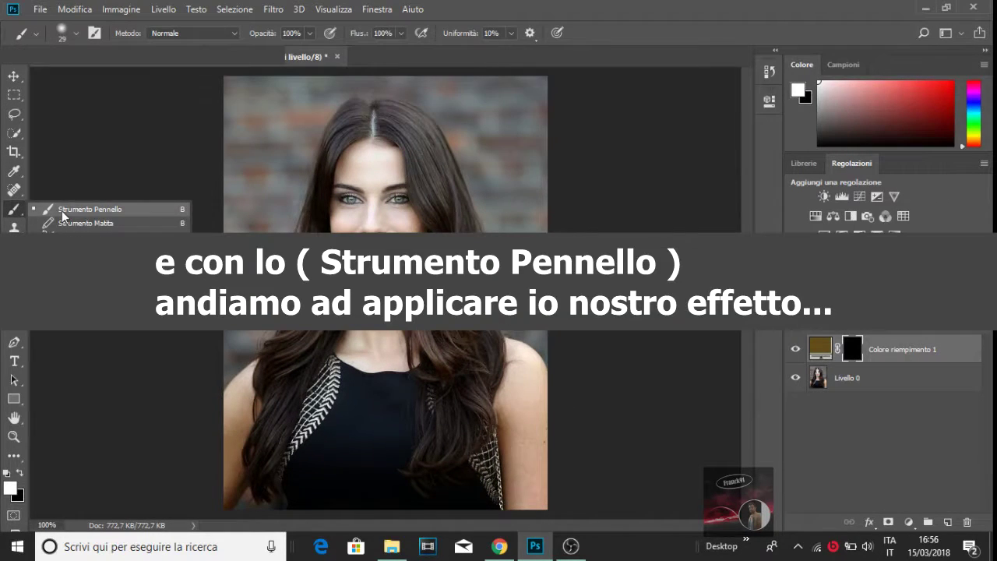
- Paint the tan with a soft brush over the forehead, between the brows and the left cheek
click(64, 207)
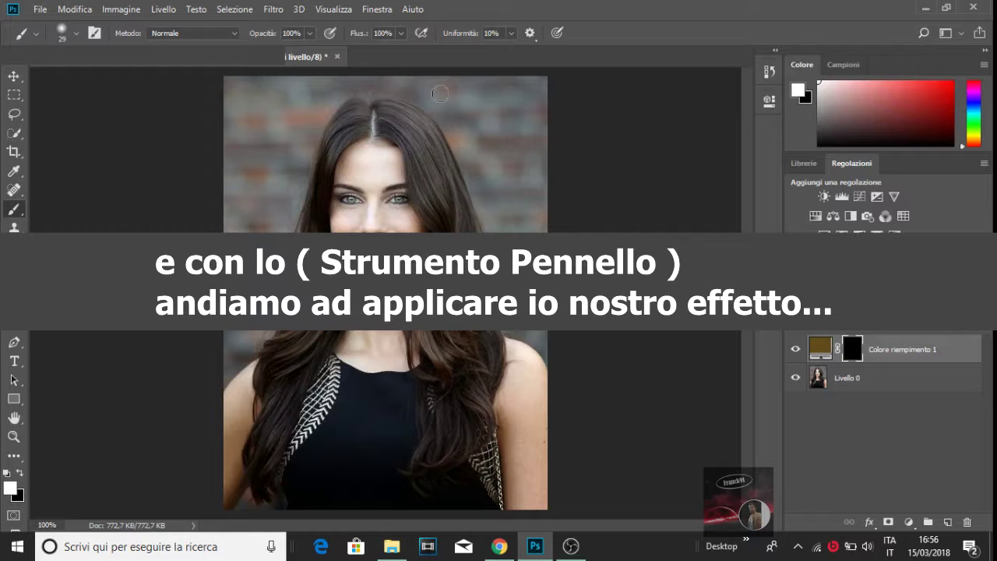
scroll(440, 93, up, 3)
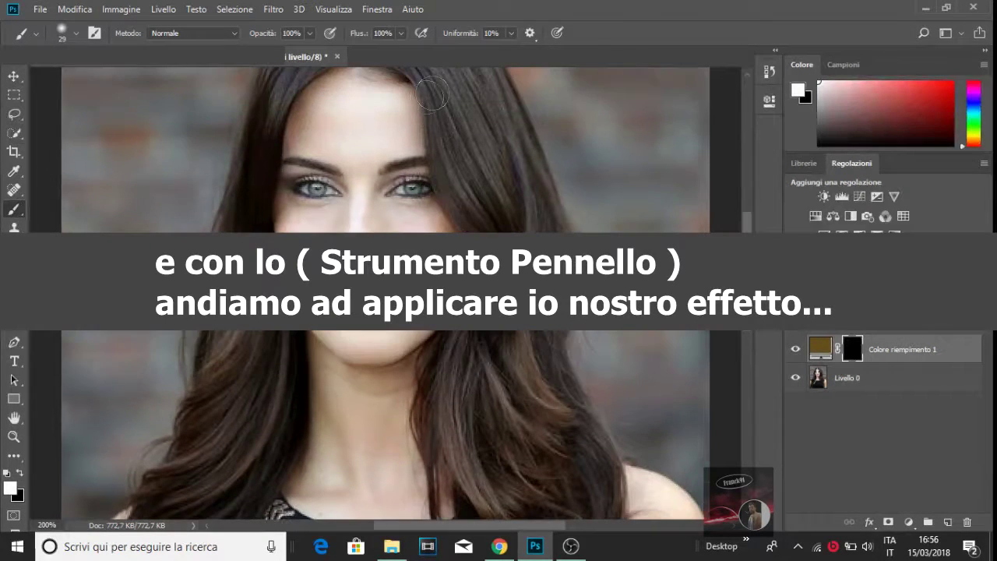
drag(329, 107, 330, 106)
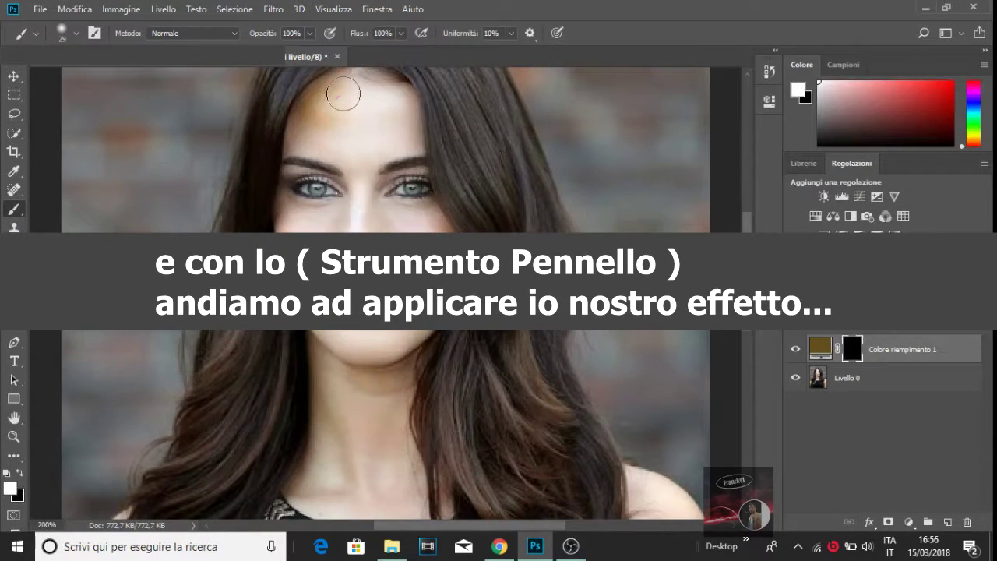
scroll(341, 89, up, 1)
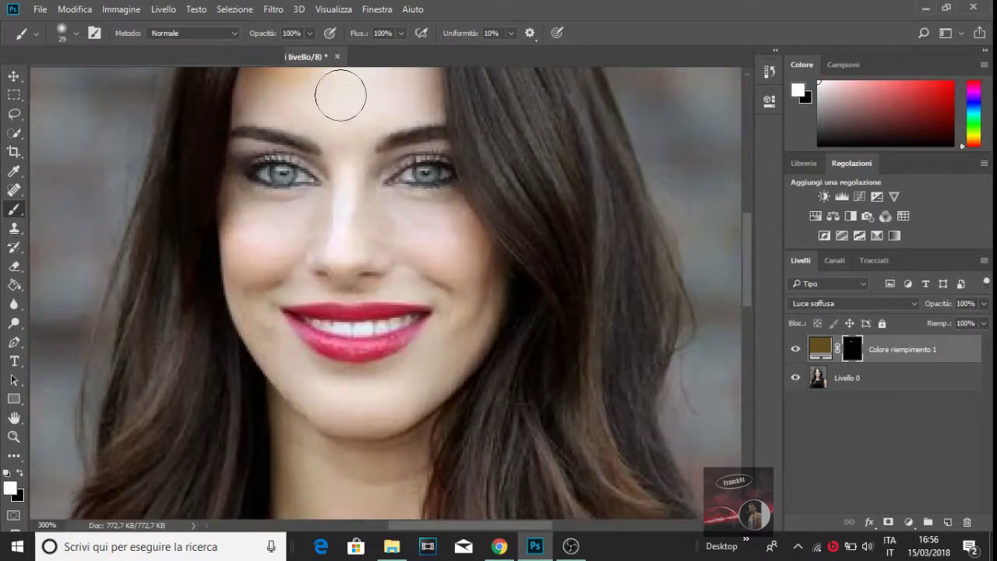
scroll(337, 106, up, 1)
drag(300, 156, 321, 159)
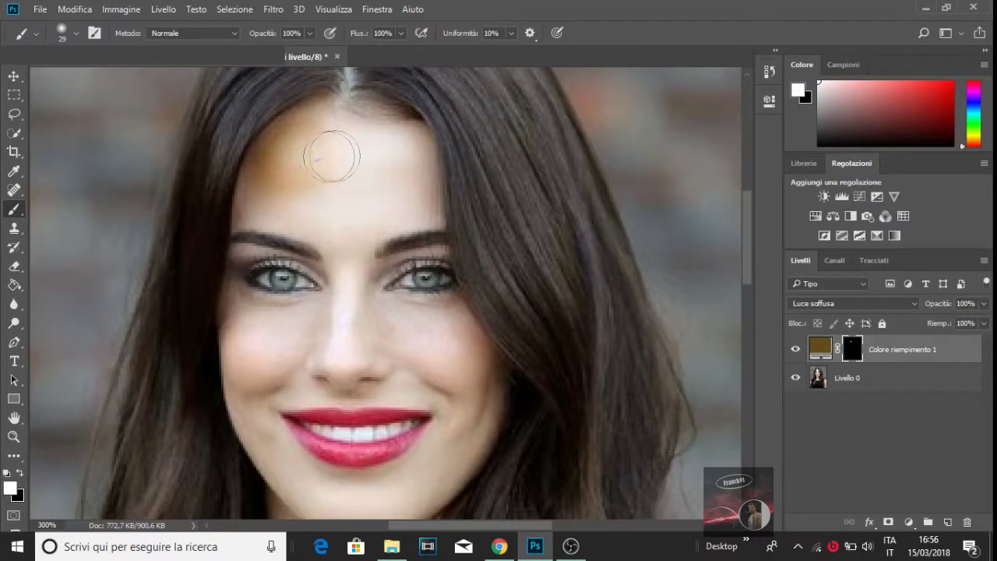
key(ctrl+z)
click(76, 35)
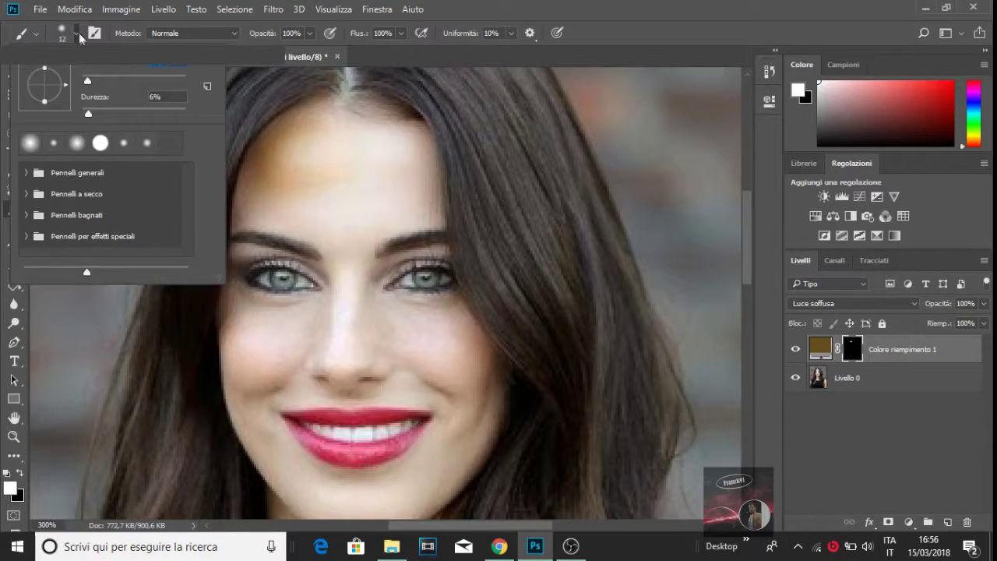
click(80, 35)
mouse_move(341, 146)
mouse_down()
mouse_move(374, 178)
mouse_move(265, 203)
mouse_move(397, 207)
mouse_move(376, 199)
mouse_up()
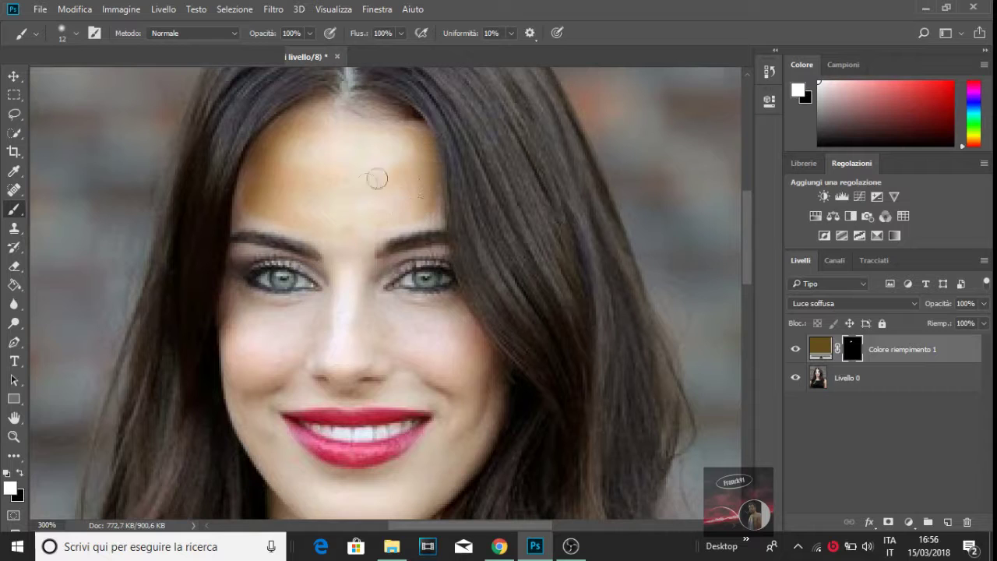
drag(301, 204, 351, 252)
drag(400, 144, 333, 228)
mouse_move(289, 319)
mouse_down()
mouse_move(242, 327)
mouse_move(243, 362)
mouse_up()
- Shrink the brush to size 7, zoom to 400%, and tan from the left eye toward the nose bridge
click(75, 33)
drag(94, 93, 83, 94)
key(Return)
key(ctrl+plus)
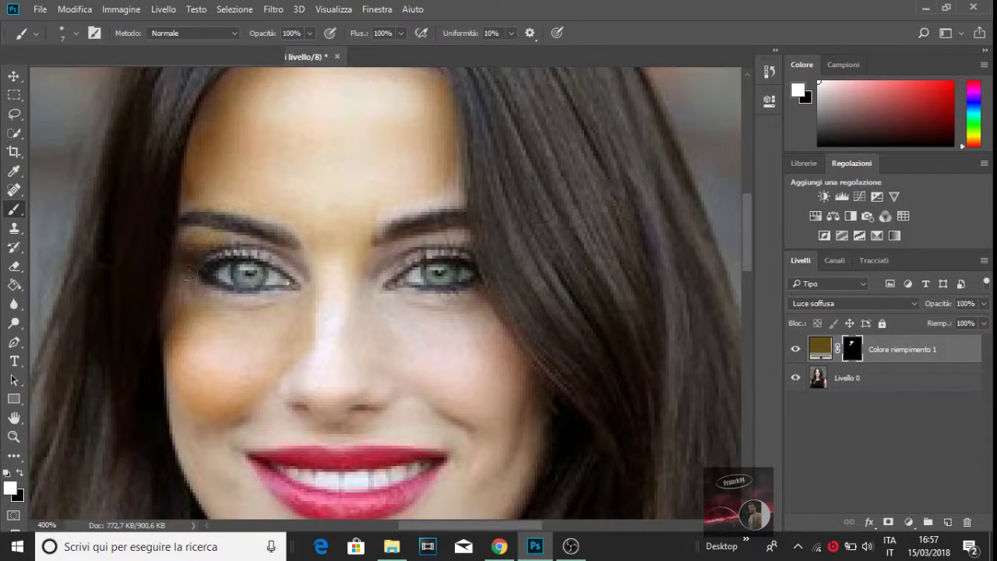
drag(254, 247, 320, 291)
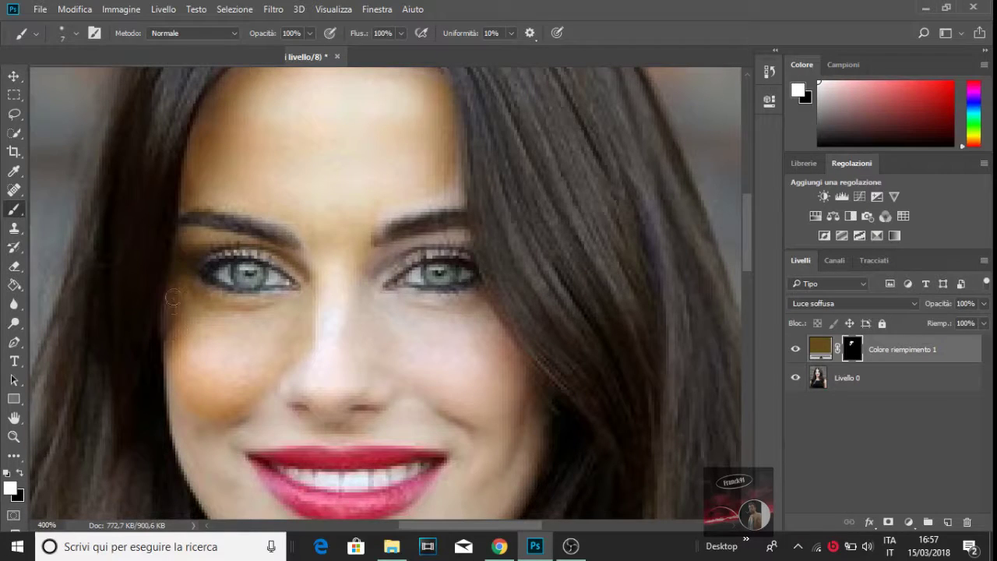
scroll(206, 345, down, 2)
click(75, 32)
- Tan the cheek near the mouth at brush size 15, then the nose and upper lip at size 9
drag(89, 84, 93, 81)
mouse_move(180, 389)
mouse_down()
mouse_move(233, 467)
mouse_move(222, 393)
mouse_move(232, 460)
mouse_up()
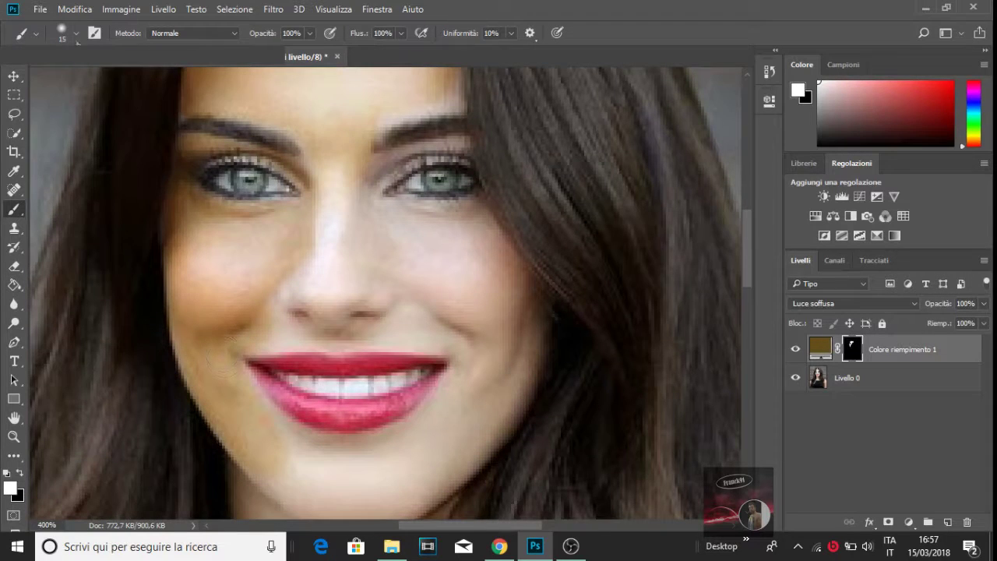
click(75, 32)
drag(84, 83, 87, 84)
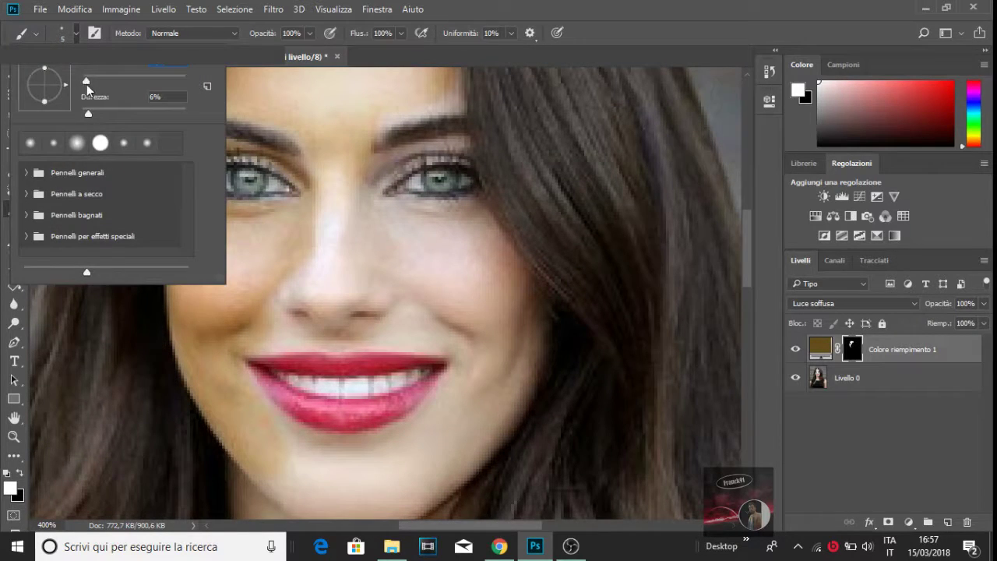
key(Return)
mouse_move(294, 311)
mouse_down()
mouse_move(319, 342)
mouse_move(413, 331)
mouse_move(308, 315)
mouse_move(344, 271)
mouse_move(440, 343)
mouse_move(483, 311)
mouse_move(397, 261)
mouse_move(374, 221)
mouse_move(452, 288)
mouse_move(479, 381)
mouse_up()
- Set the brush back to size 15 and reposition the zoomed view
click(76, 33)
mouse_move(86, 83)
mouse_down()
mouse_move(98, 83)
mouse_move(87, 83)
mouse_up()
key(Return)
scroll(378, 424, down, 1)
click(75, 33)
key(Return)
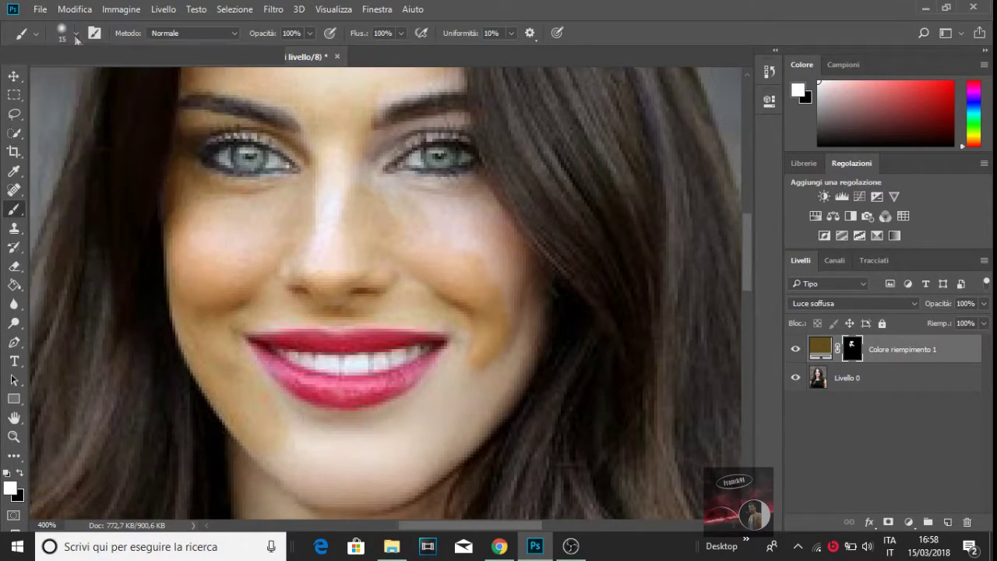
scroll(382, 382, down, 1)
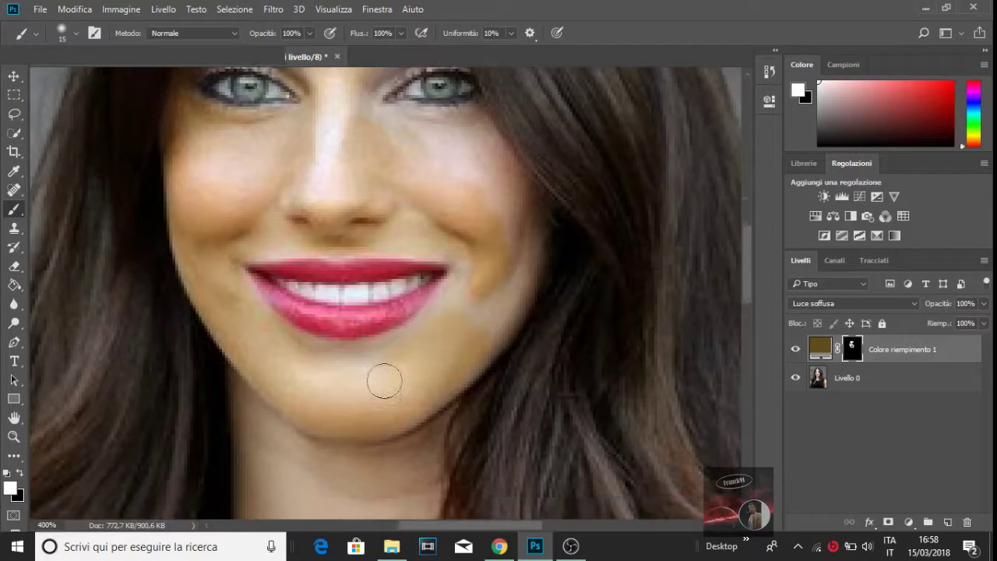
scroll(366, 382, up, 1)
scroll(467, 296, up, 3)
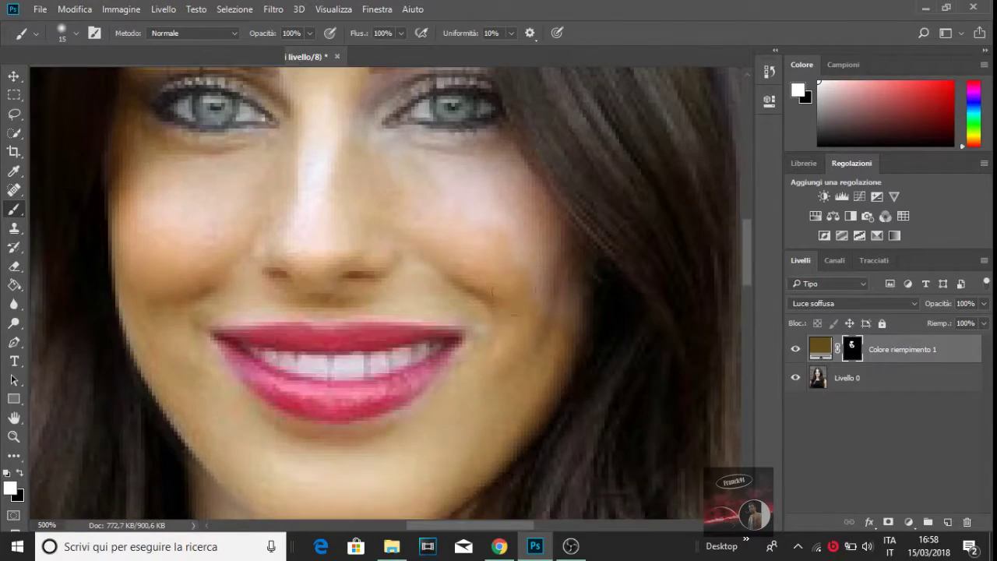
scroll(483, 257, up, 1)
scroll(468, 233, up, 2)
scroll(507, 318, up, 3)
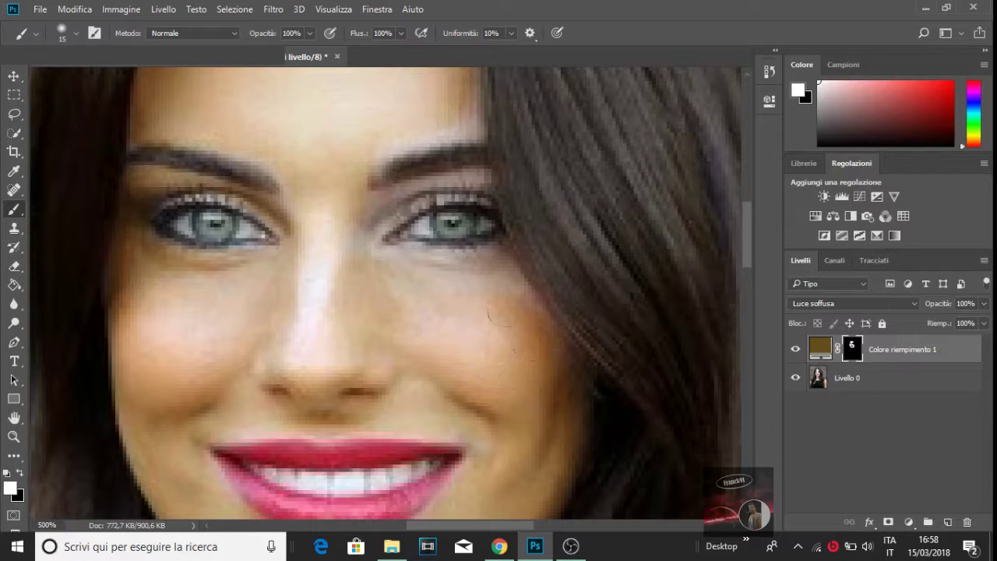
- Shrink the brush to size 4 and tan along both eyes' upper lids
click(76, 33)
drag(87, 80, 86, 80)
click(238, 114)
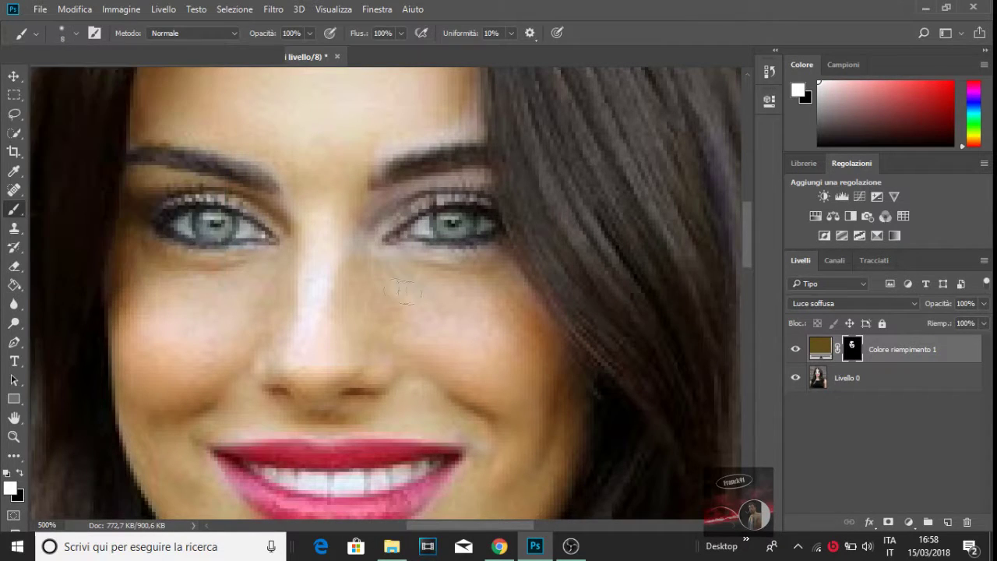
click(75, 32)
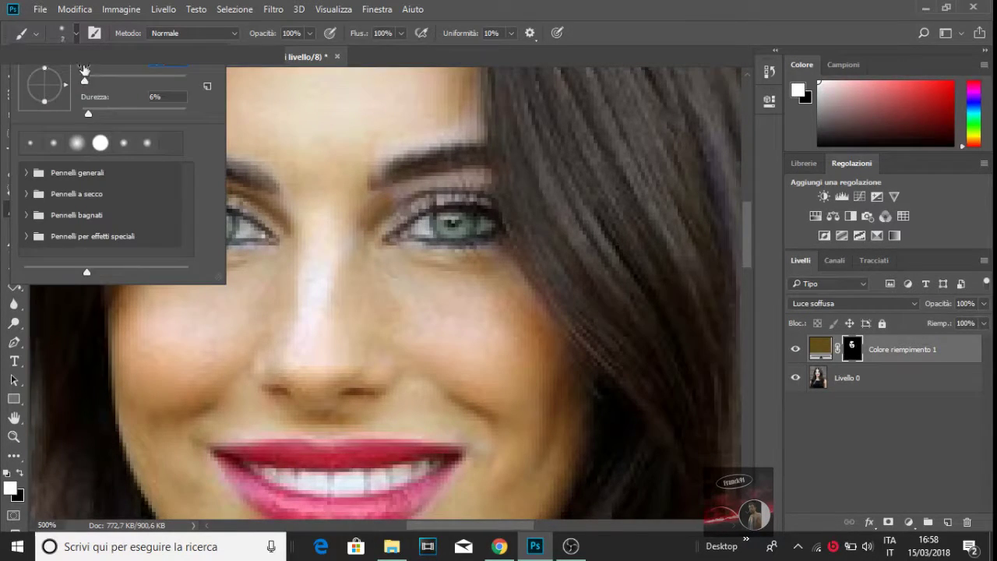
drag(84, 80, 81, 81)
click(405, 218)
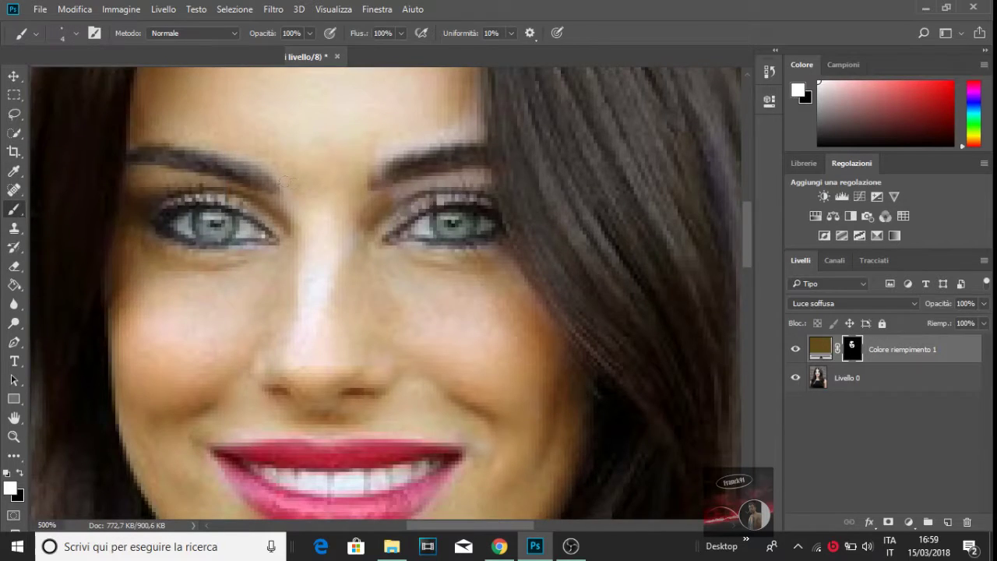
scroll(409, 219, up, 1)
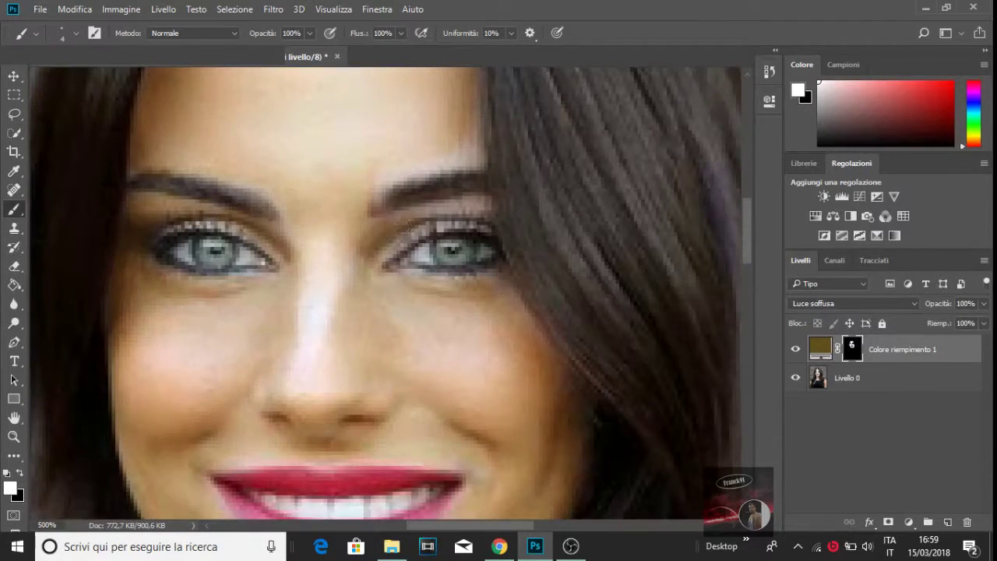
mouse_move(419, 210)
mouse_down()
mouse_move(487, 206)
mouse_move(411, 207)
mouse_move(477, 160)
mouse_move(423, 167)
mouse_up()
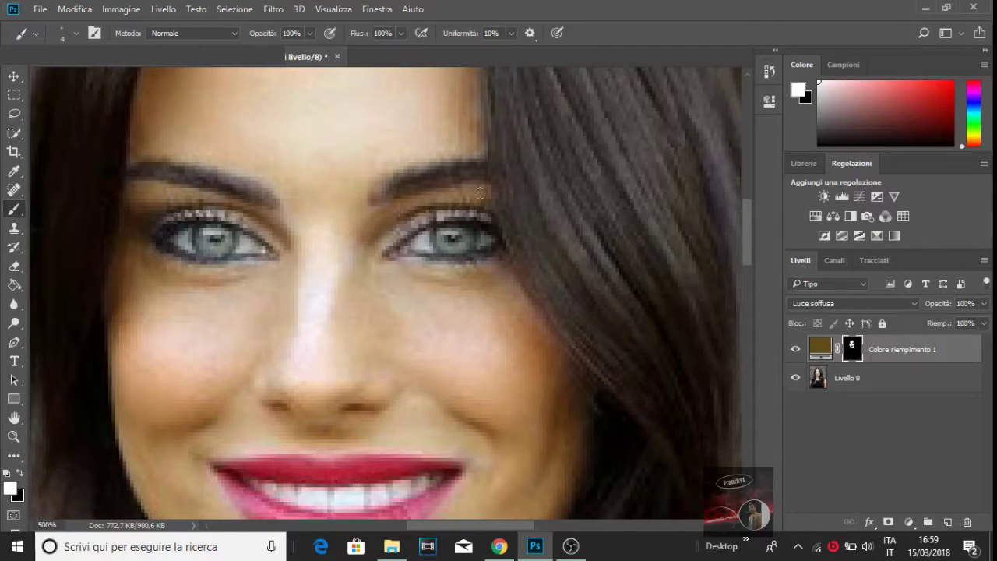
scroll(479, 193, down, 2)
drag(160, 173, 225, 163)
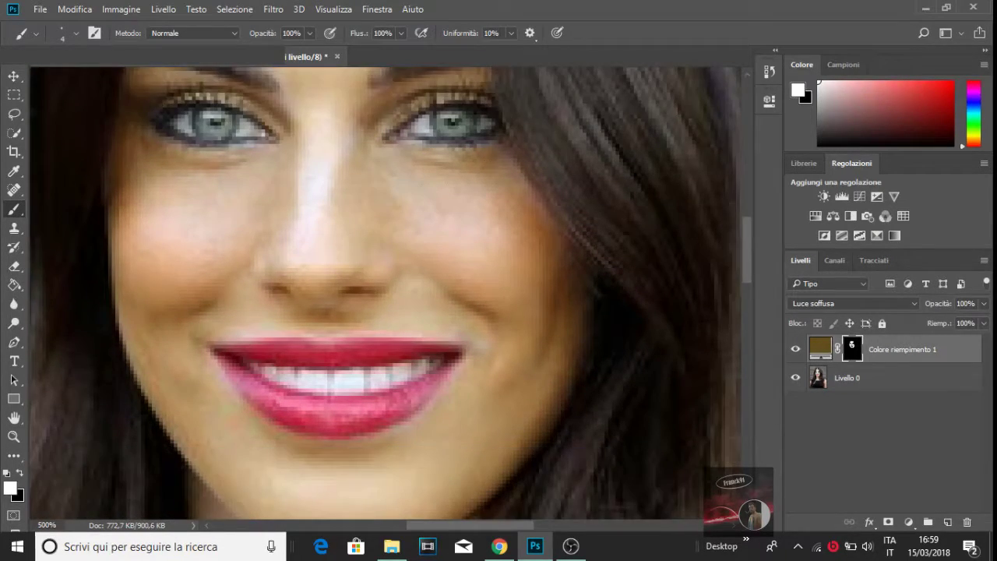
- Zoom out from the eyes and enlarge the brush to size 22
scroll(565, 265, down, 1)
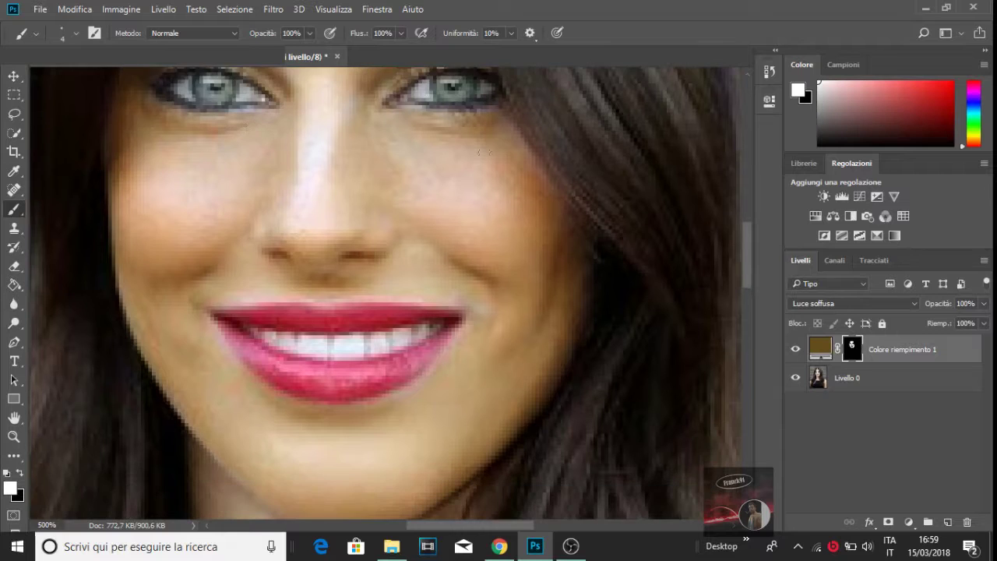
scroll(564, 265, down, 2)
scroll(348, 226, down, 2)
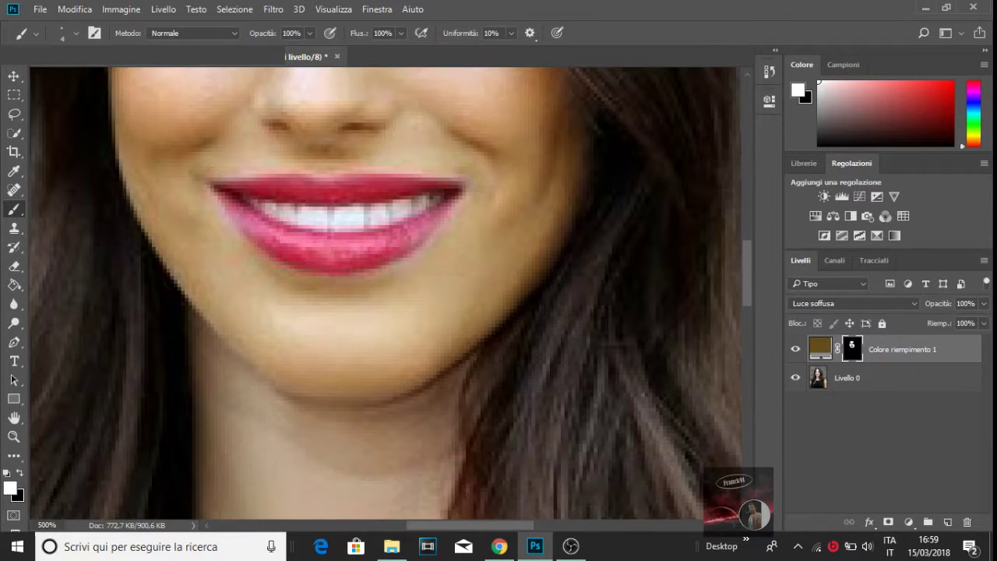
scroll(199, 243, down, 1)
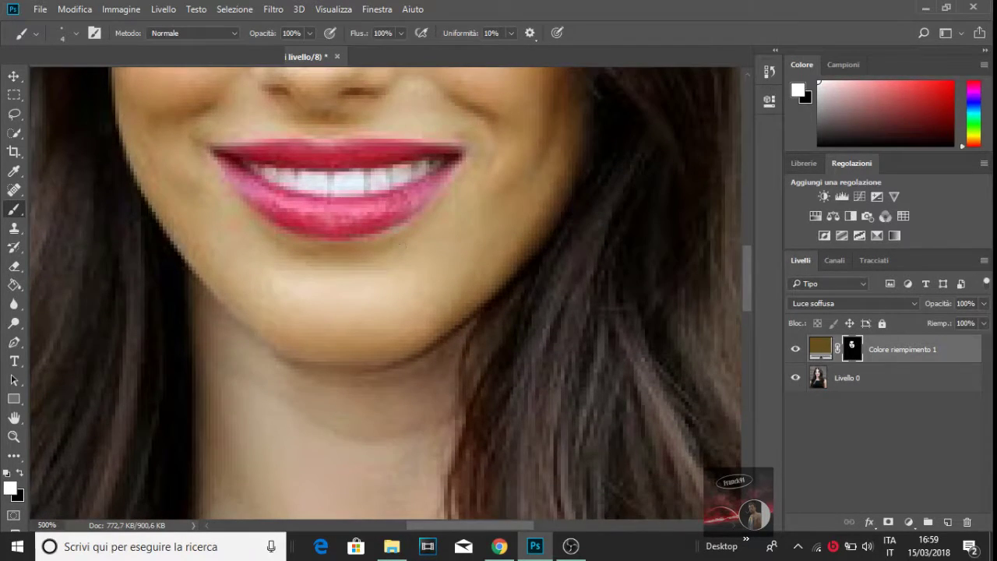
click(76, 33)
drag(83, 82, 93, 84)
key(Return)
scroll(226, 224, down, 2)
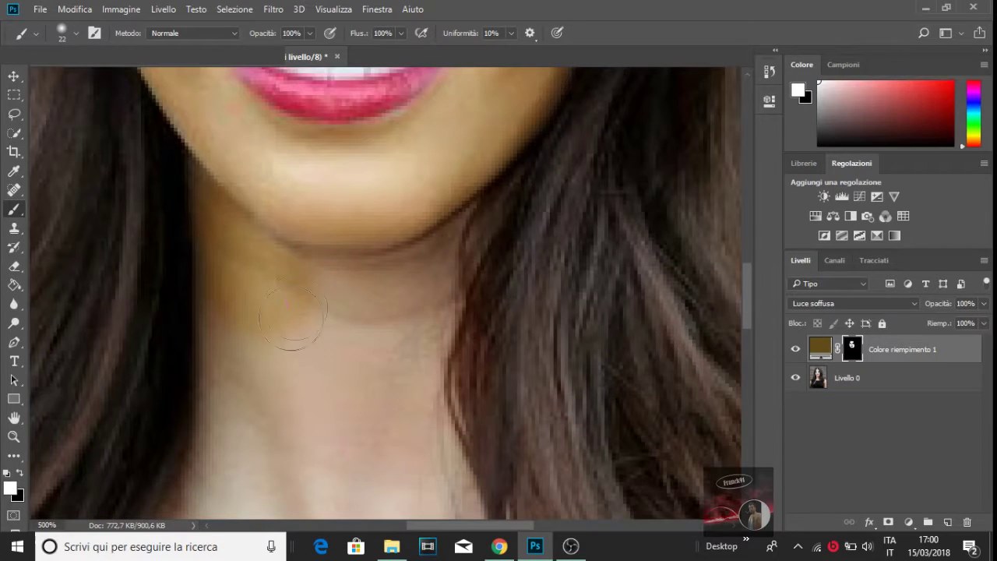
- Set the brush to size 21 and paint the tan over the chin and neck
click(75, 33)
drag(92, 81, 91, 82)
key(Return)
scroll(379, 386, down, 2)
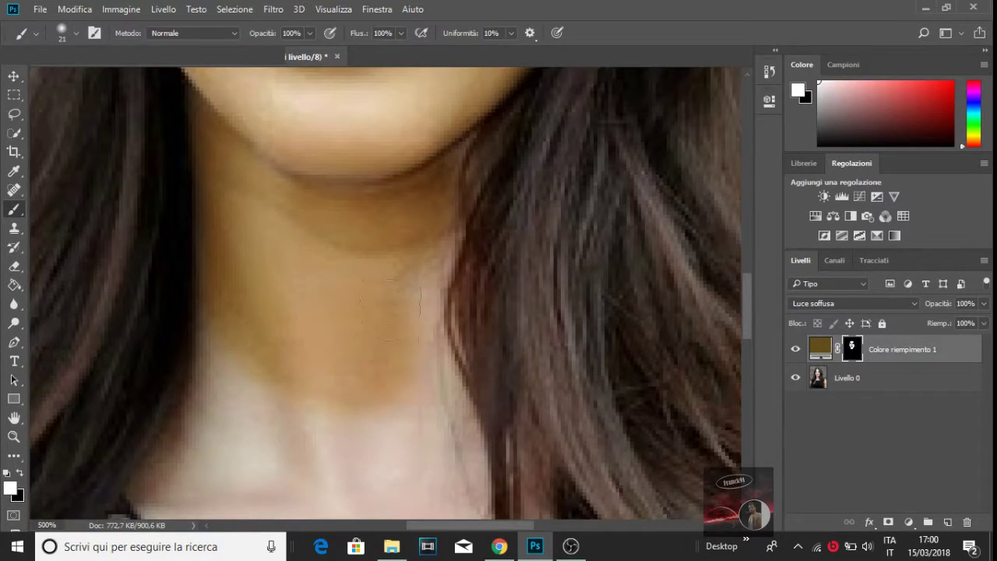
scroll(379, 386, down, 2)
mouse_move(226, 311)
mouse_down()
mouse_move(239, 373)
mouse_move(386, 374)
mouse_move(451, 413)
mouse_up()
scroll(354, 384, up, 1)
drag(156, 374, 288, 385)
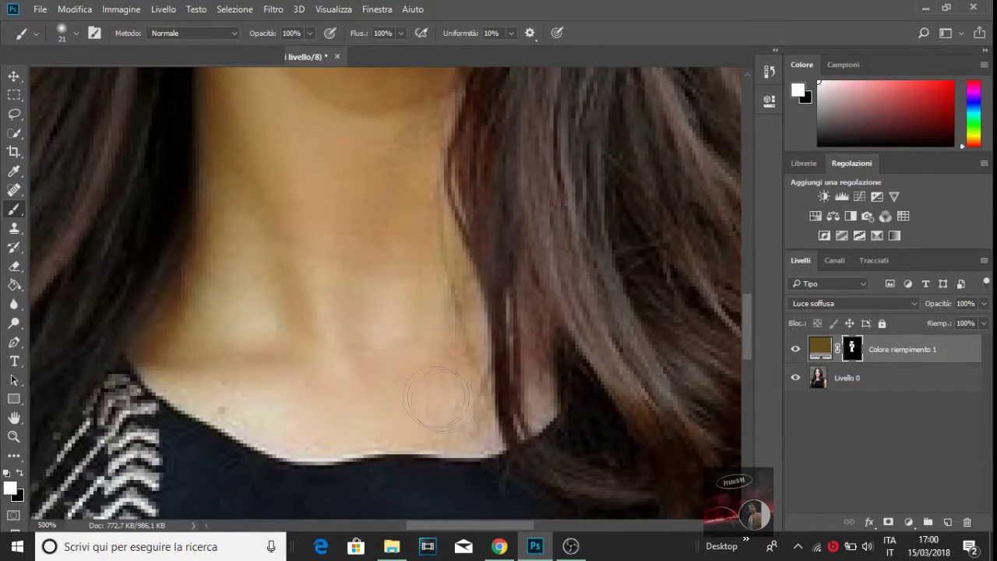
scroll(448, 401, down, 2)
- Reduce the brush to size 9 and adjust the view around the neck
right_click(94, 86)
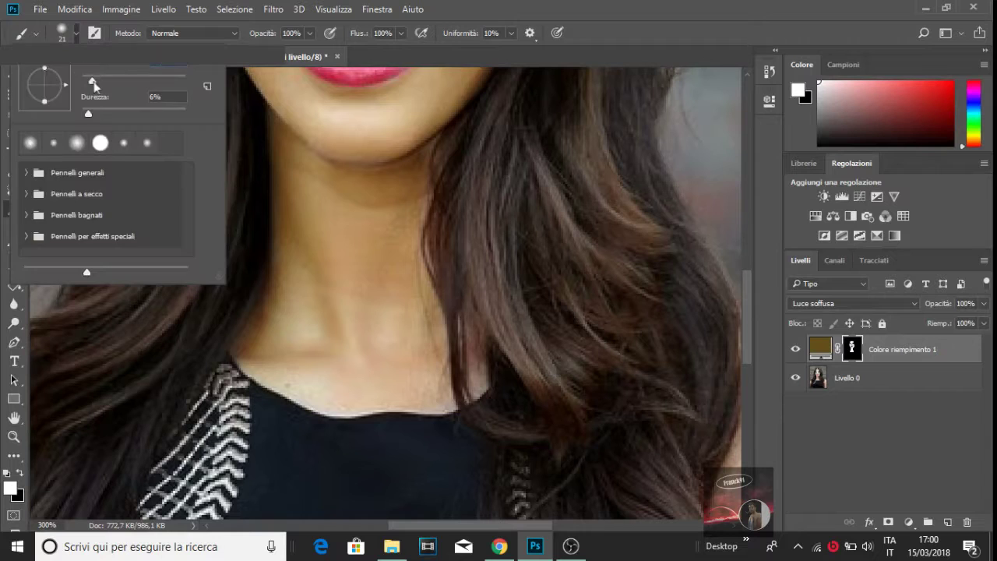
key(Escape)
scroll(374, 312, up, 2)
click(75, 33)
drag(88, 81, 85, 80)
key(Return)
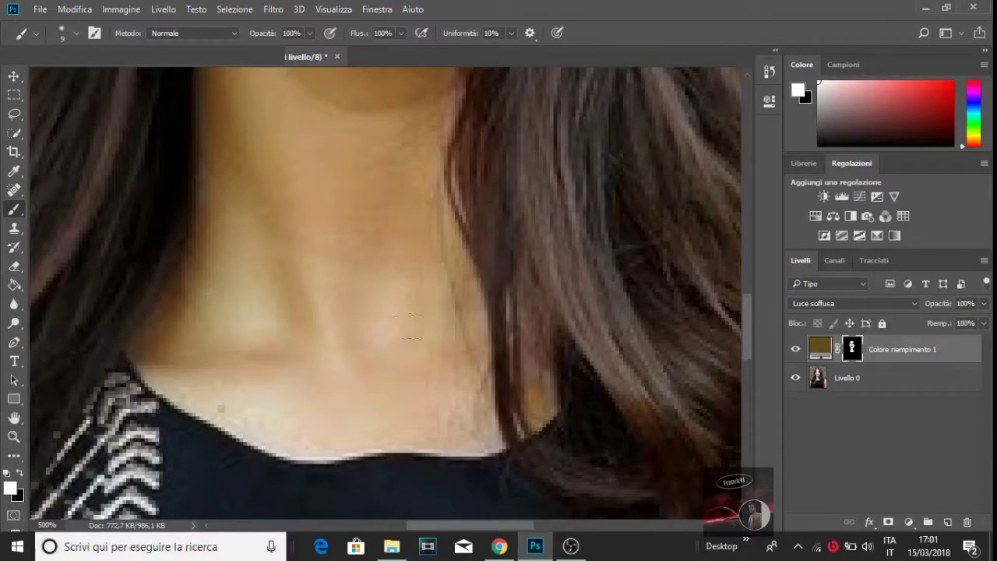
scroll(393, 319, down, 2)
scroll(397, 294, down, 1)
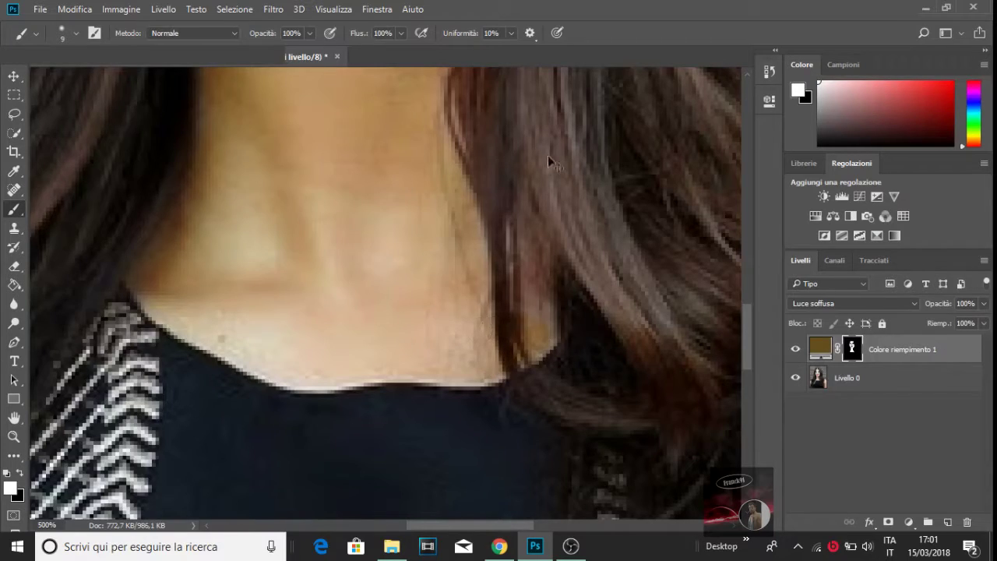
scroll(381, 218, down, 2)
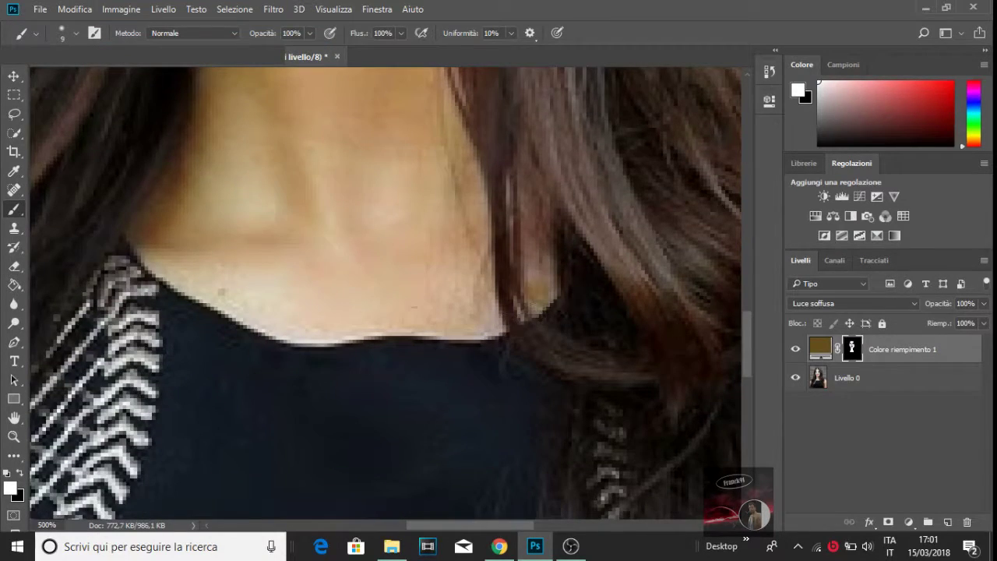
scroll(369, 282, down, 4)
scroll(369, 283, up, 1)
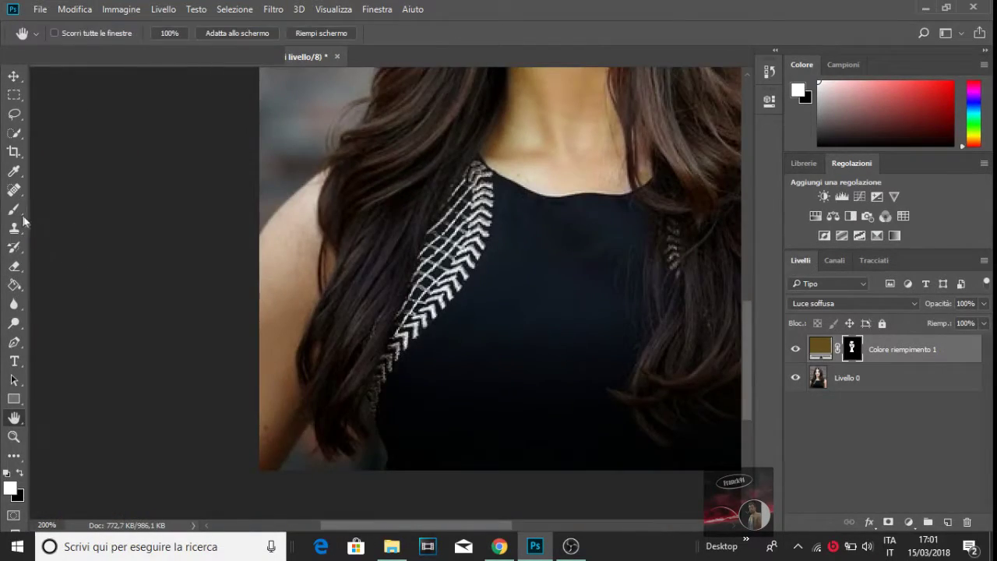
- Set the brush to size 12 and paint the tan onto the upper left shoulder
click(14, 209)
click(72, 33)
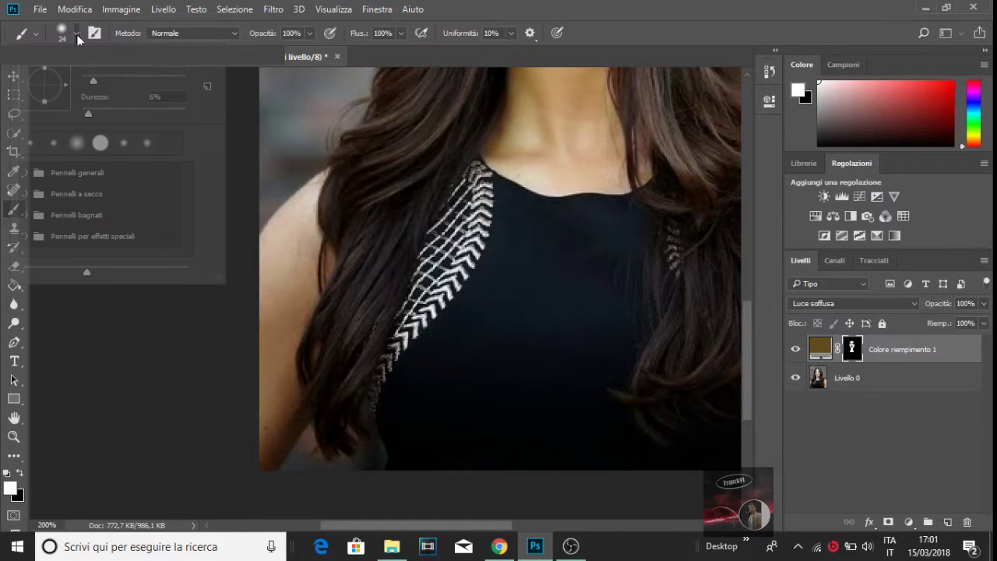
scroll(277, 231, up, 1)
drag(88, 82, 82, 83)
mouse_move(249, 191)
mouse_down()
mouse_move(280, 140)
mouse_move(240, 187)
mouse_move(265, 335)
mouse_move(219, 327)
mouse_move(209, 372)
mouse_move(222, 468)
mouse_move(233, 327)
mouse_move(249, 296)
mouse_up()
scroll(209, 373, down, 3)
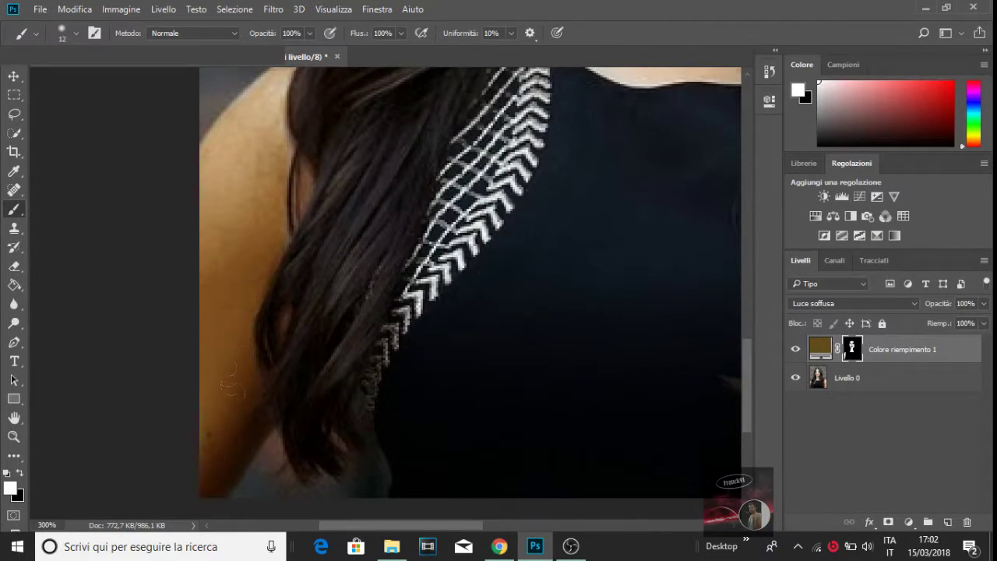
scroll(252, 232, up, 5)
- Zoom in closer on the left shoulder, then zoom out to the whole portrait
click(75, 33)
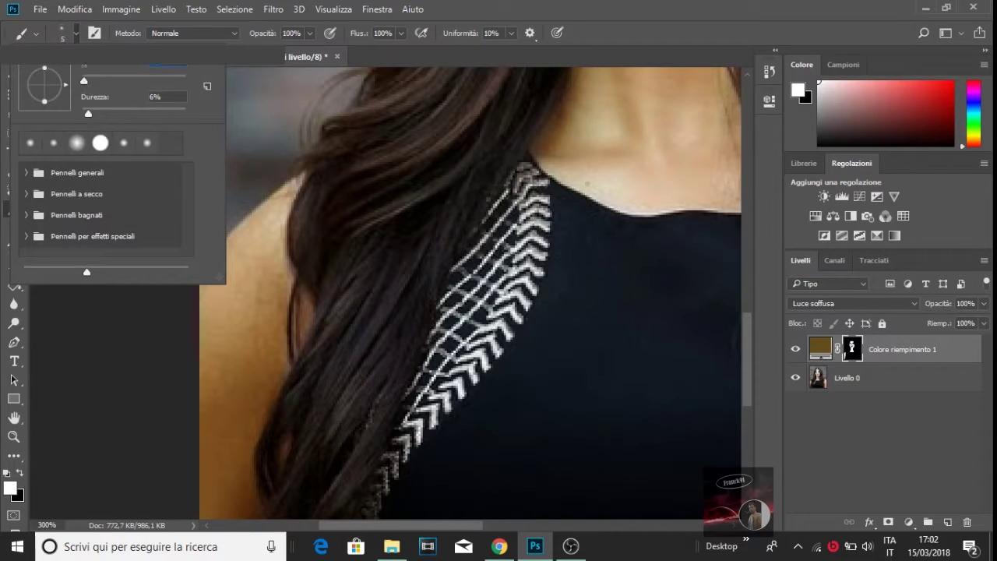
click(304, 298)
key(ctrl+plus)
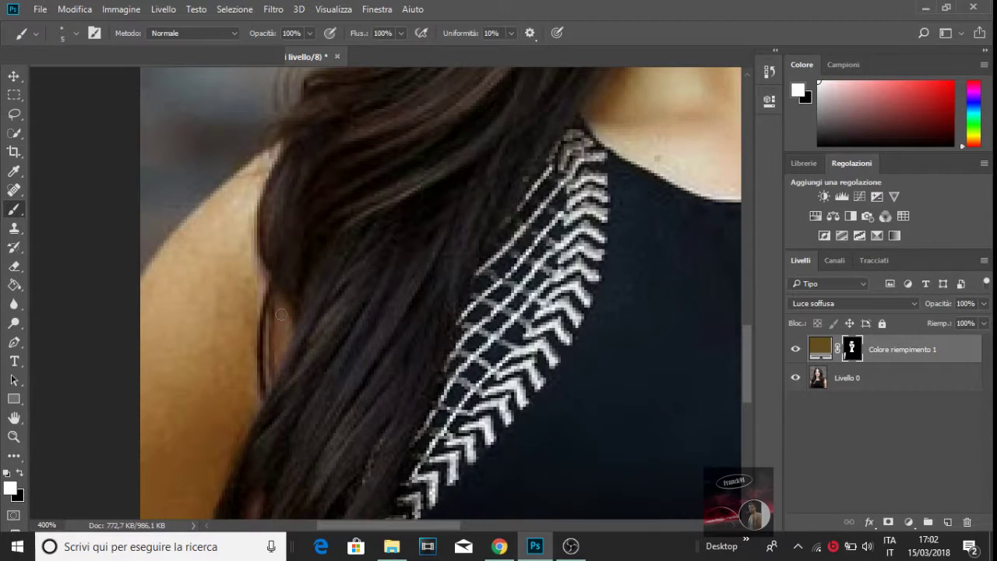
scroll(285, 336, up, 1)
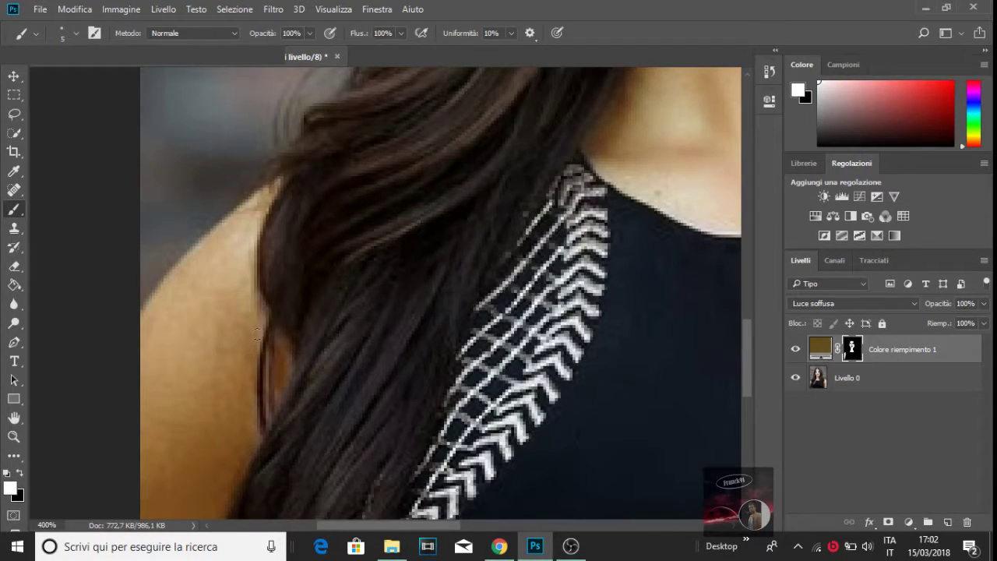
scroll(441, 293, down, 1)
key(ctrl+1)
- Zoom in on the right shoulder and set the regular brush to size 21
key(z)
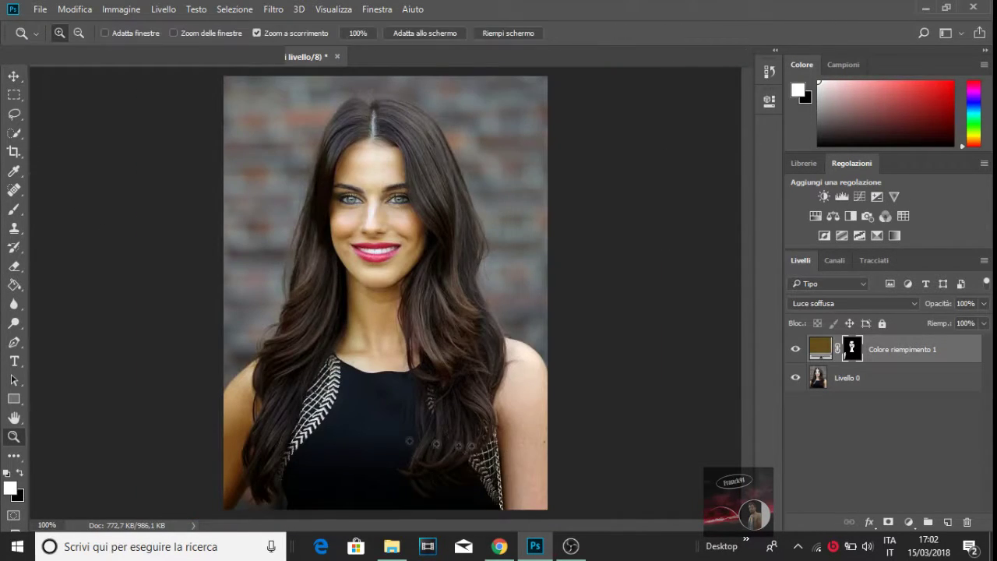
click(546, 423)
click(14, 209)
click(111, 211)
click(75, 33)
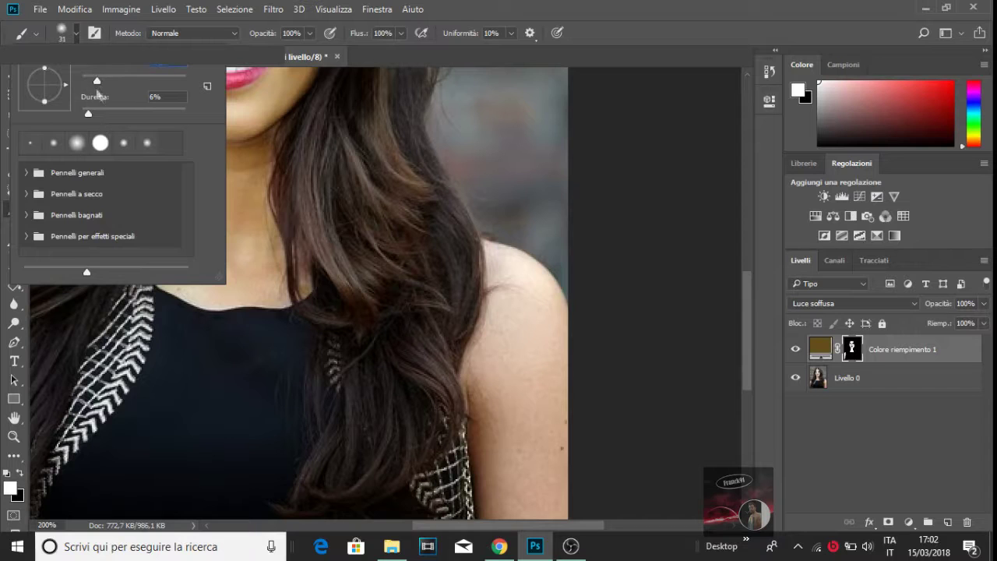
drag(91, 83, 86, 84)
key(Return)
- Paint the tan over the right shoulder and upper arm, then zoom out
key(ctrl+plus)
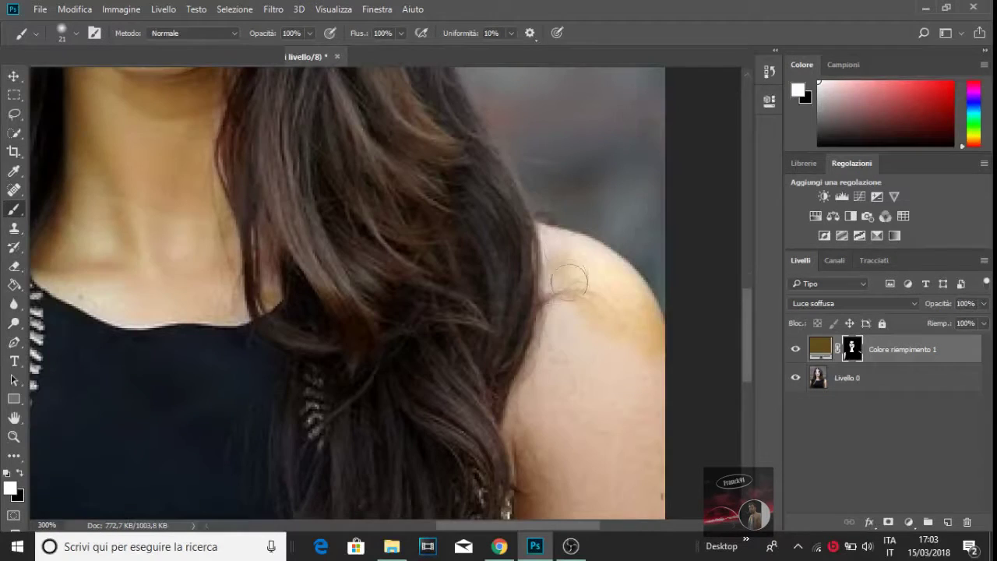
drag(571, 339, 552, 425)
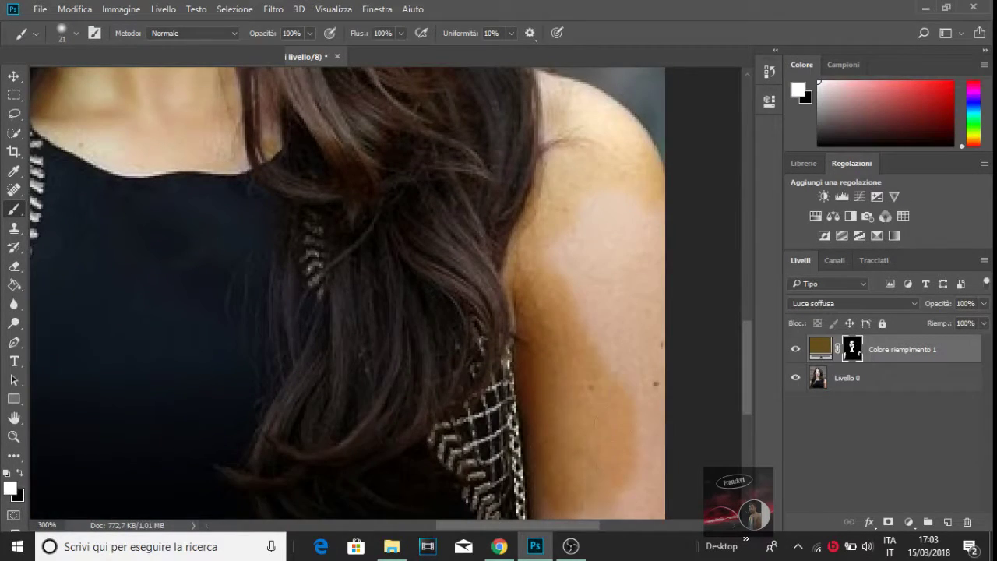
scroll(645, 342, up, 2)
scroll(641, 319, up, 2)
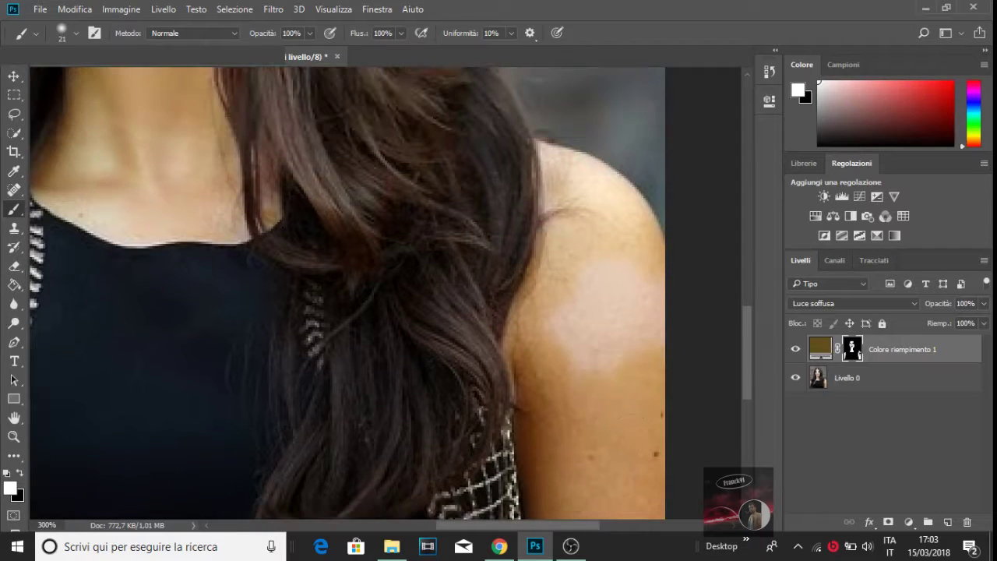
scroll(642, 309, up, 1)
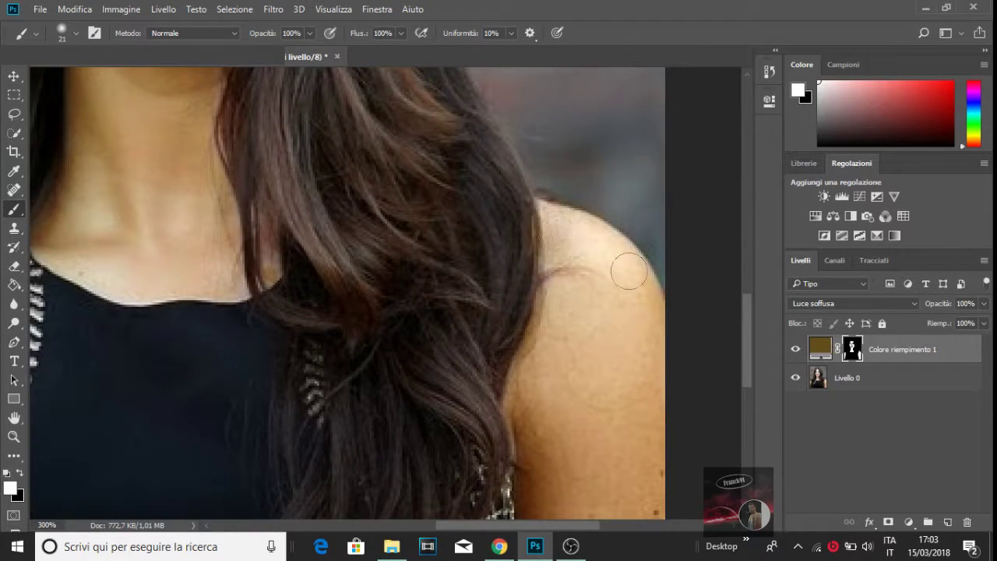
key(ctrl+1)
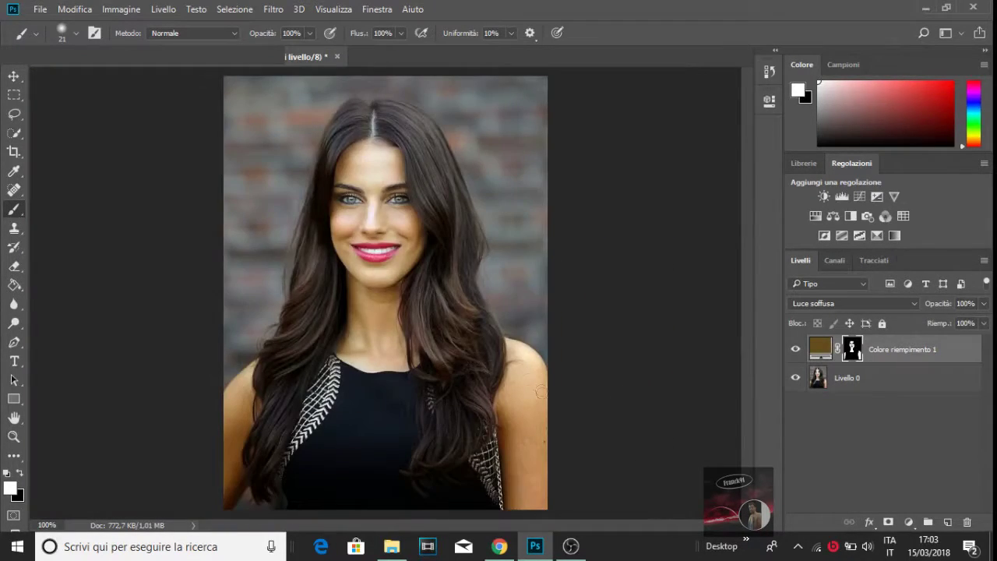
- Reduce the brush to size 15, fit the whole portrait in view and select the Move tool
scroll(425, 304, up, 2)
scroll(366, 203, up, 1)
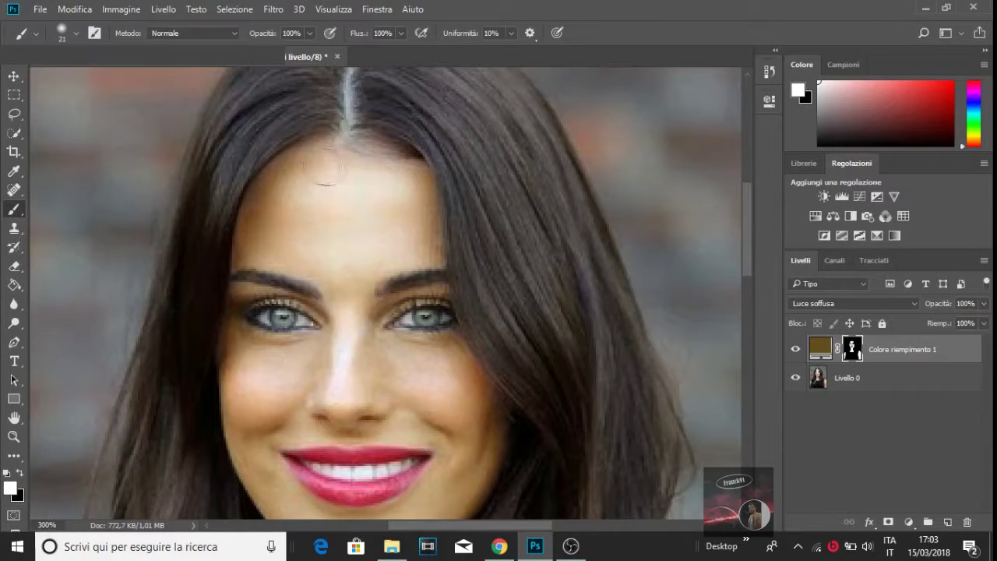
right_click(216, 109)
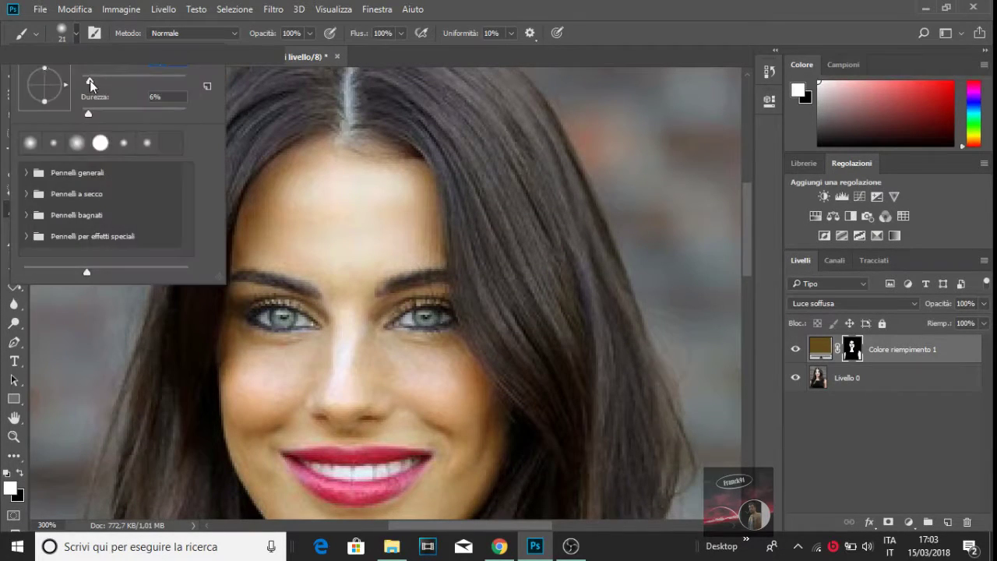
scroll(412, 245, down, 2)
key(ctrl+1)
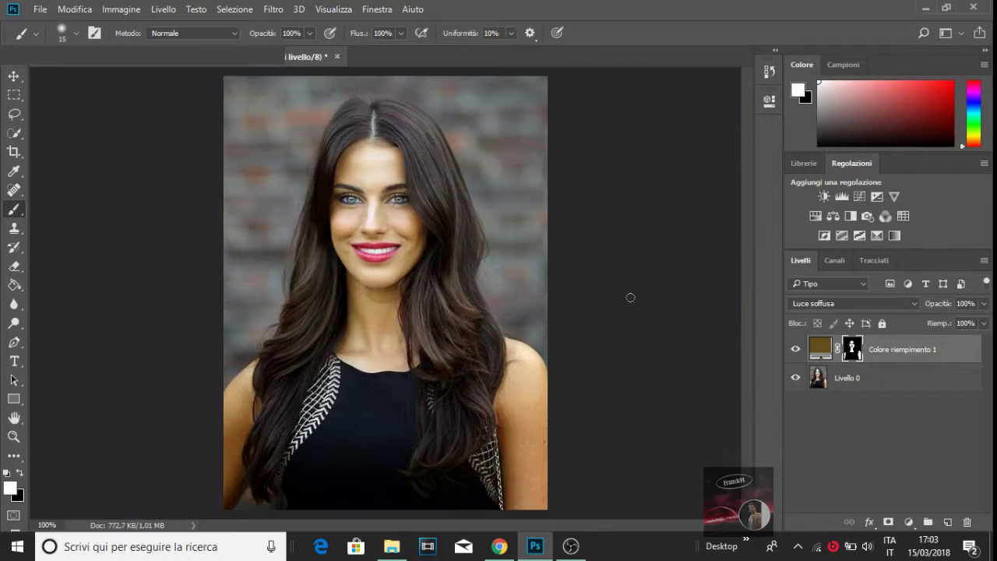
click(13, 77)
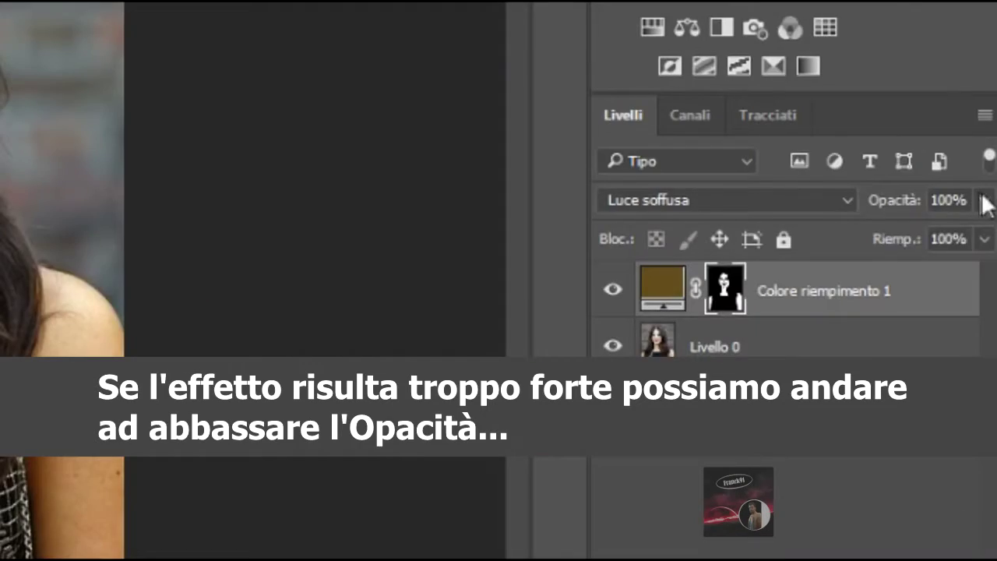
- Lower Colore riempimento 1's opacity to 67%, toggling its visibility to compare
click(984, 200)
drag(982, 233, 969, 235)
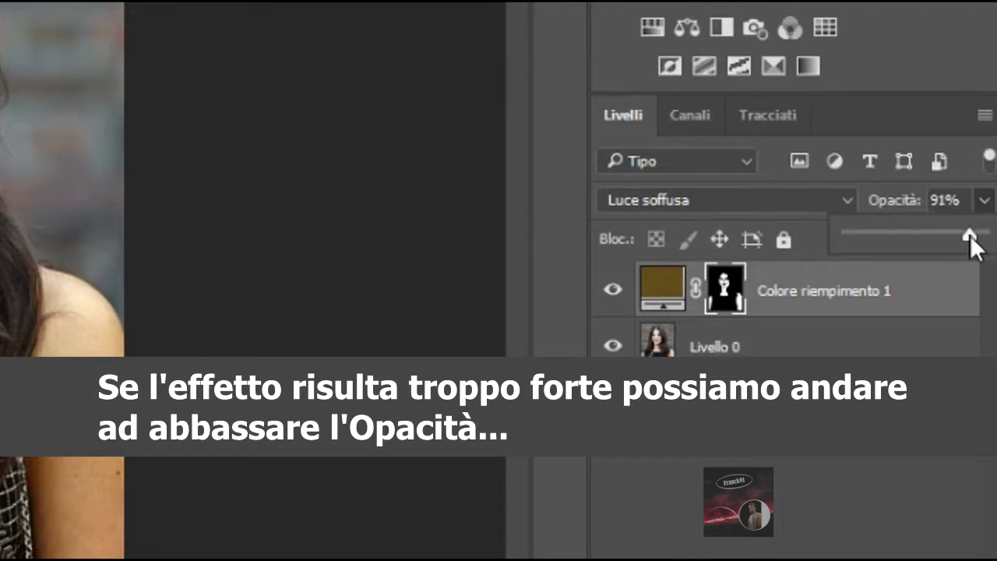
drag(971, 235, 976, 234)
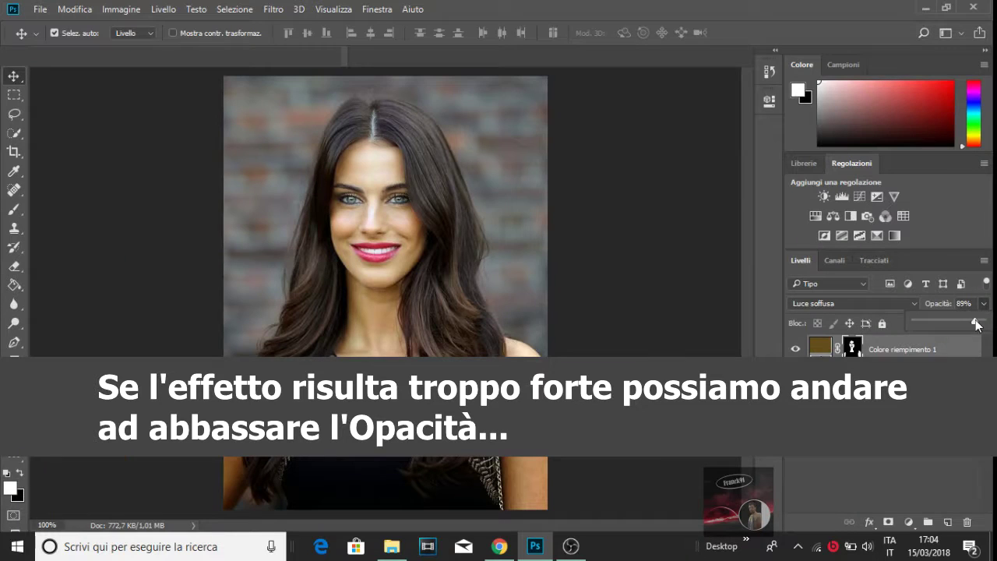
click(795, 350)
click(795, 351)
click(795, 350)
click(983, 306)
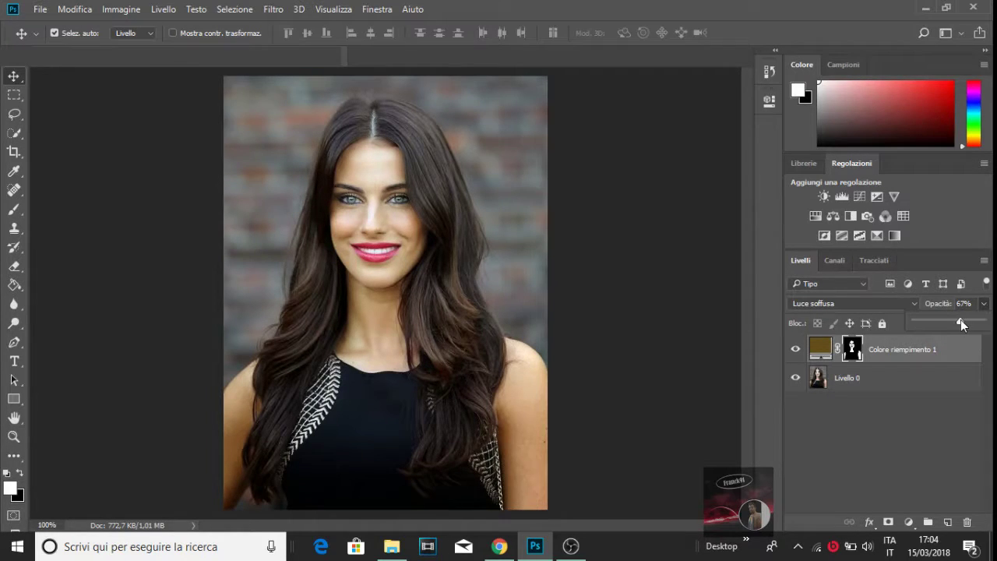
- Hide and reshow the 71%-opacity tan layer to compare before and after
click(795, 350)
click(795, 351)
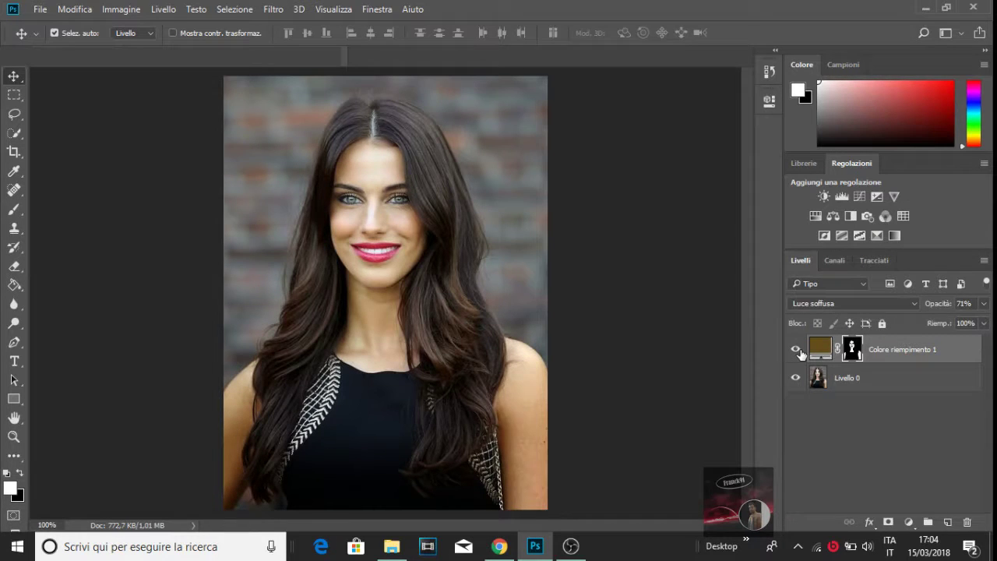